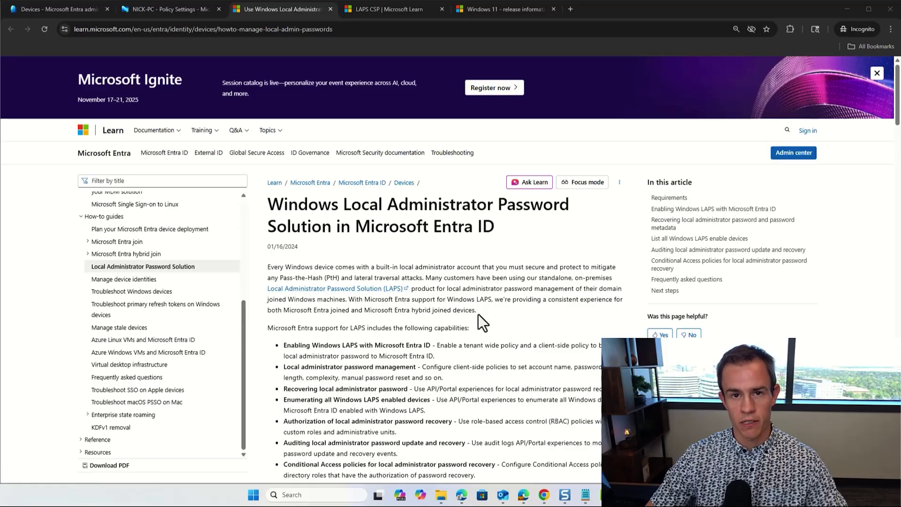
# - Review the Microsoft Entra ID Free licence requirement in the LAPS article
pyautogui.scroll(-5, 478, 314)
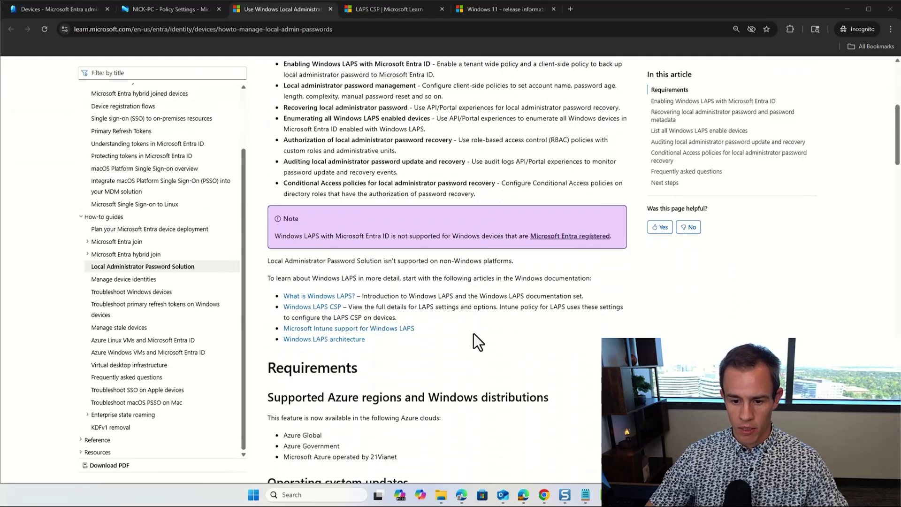
pyautogui.scroll(-5, 474, 333)
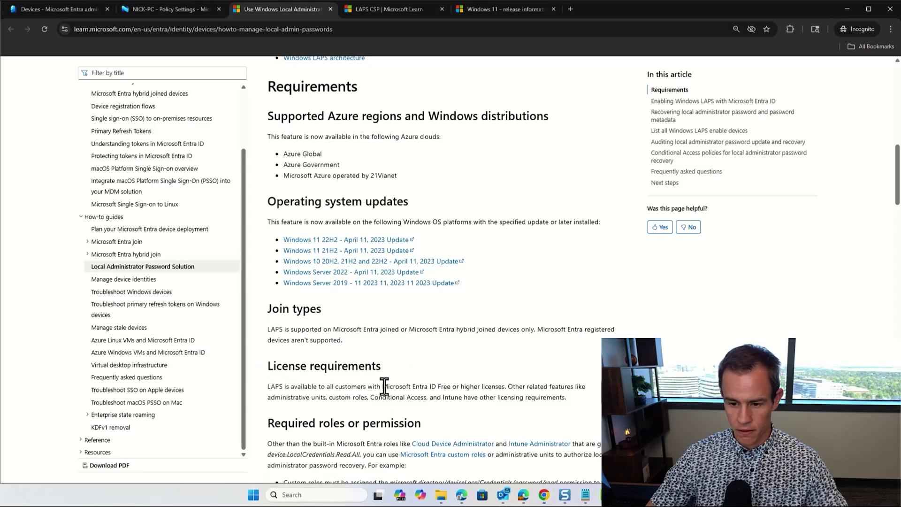
pyautogui.moveTo(382, 386); pyautogui.dragTo(506, 385)
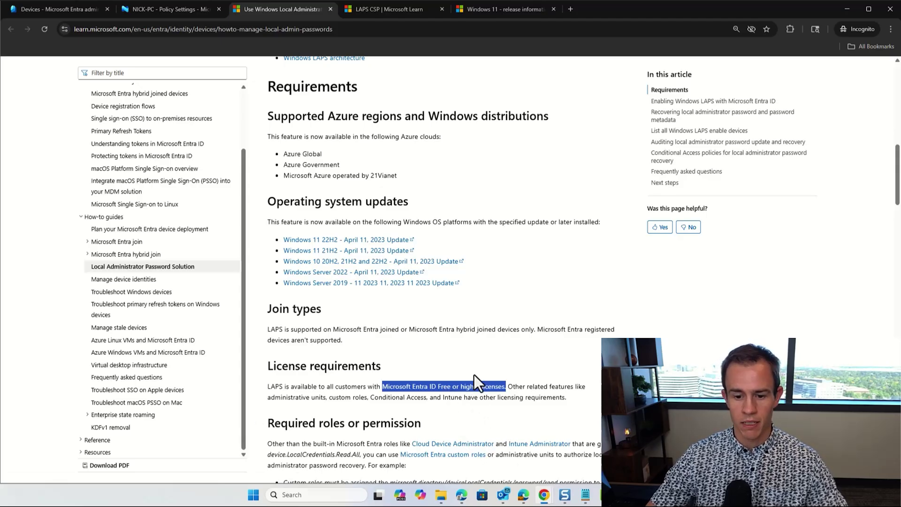
# - Check which device join types LAPS supports, then bring up the LAPS CSP reference page
pyautogui.scroll(-1, 474, 375)
pyautogui.scroll(-3, 474, 375)
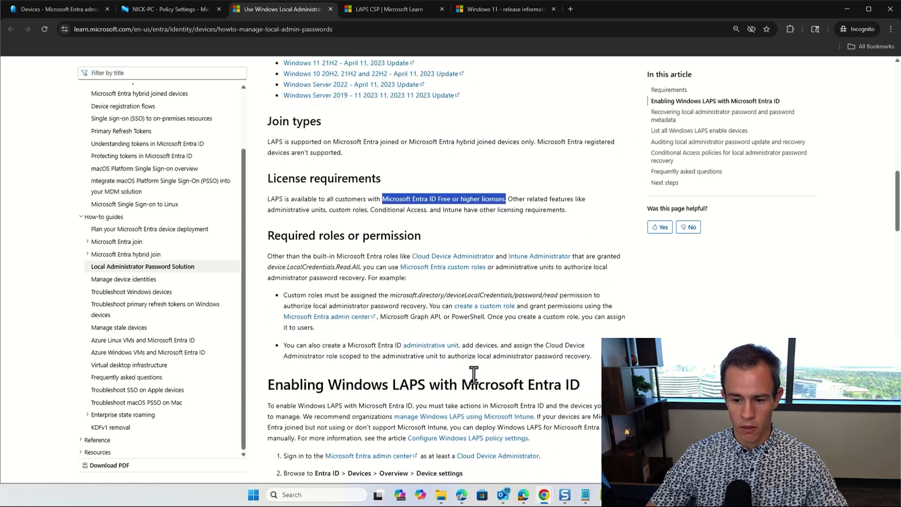
pyautogui.scroll(3, 474, 374)
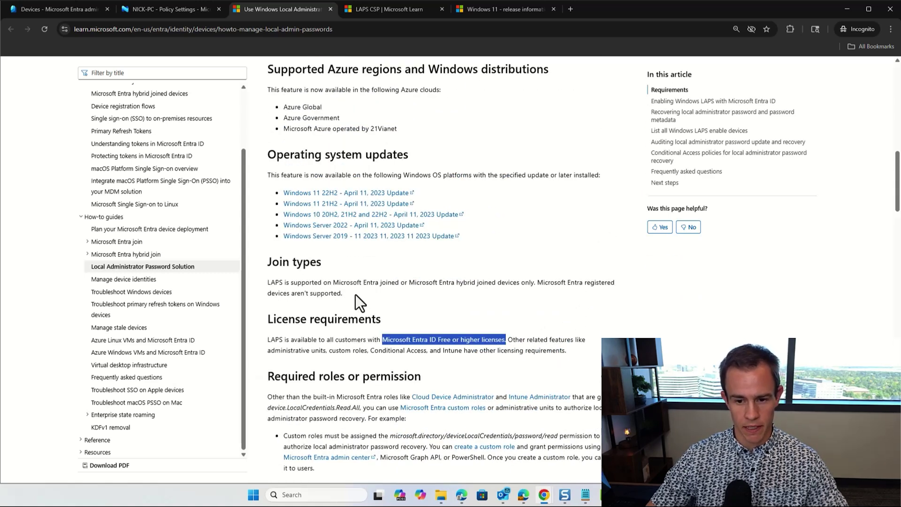
pyautogui.moveTo(343, 293)
pyautogui.mouseDown()
pyautogui.moveTo(293, 292)
pyautogui.moveTo(349, 283)
pyautogui.moveTo(341, 282)
pyautogui.mouseUp()
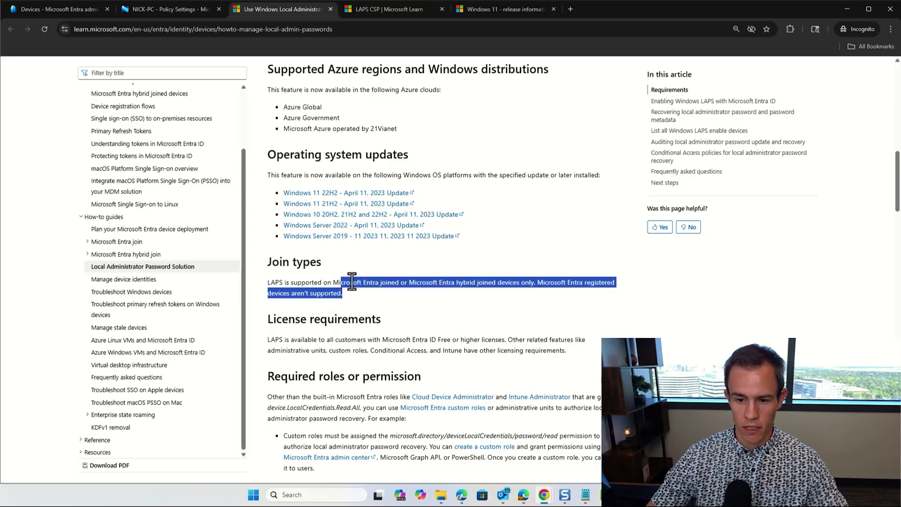
pyautogui.click(511, 289)
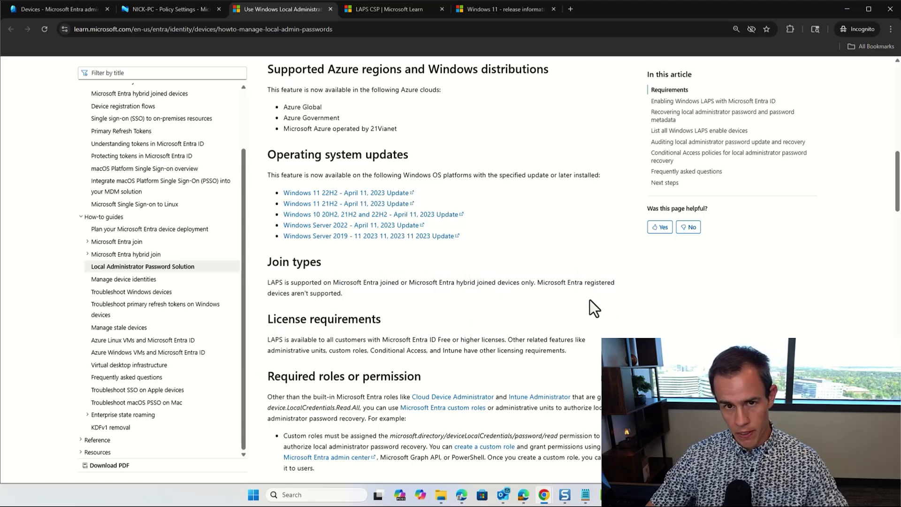
pyautogui.scroll(2, 549, 291)
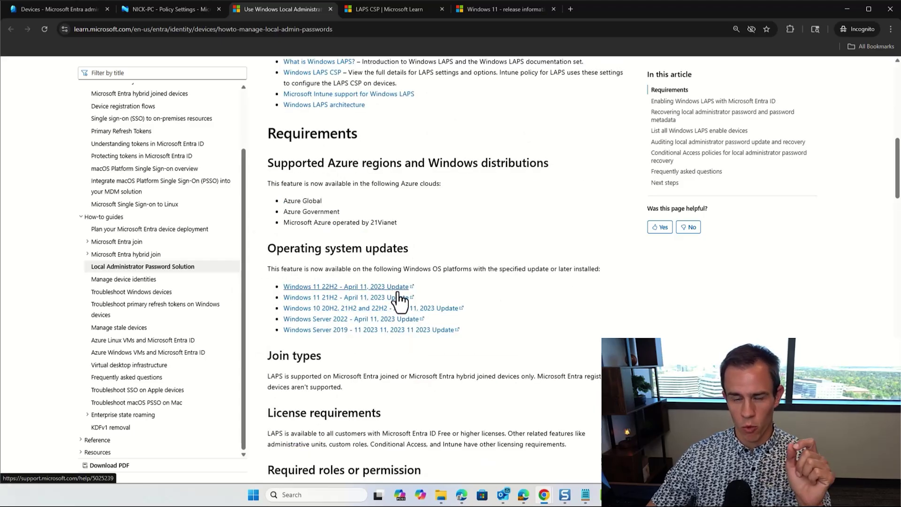
pyautogui.click(396, 13)
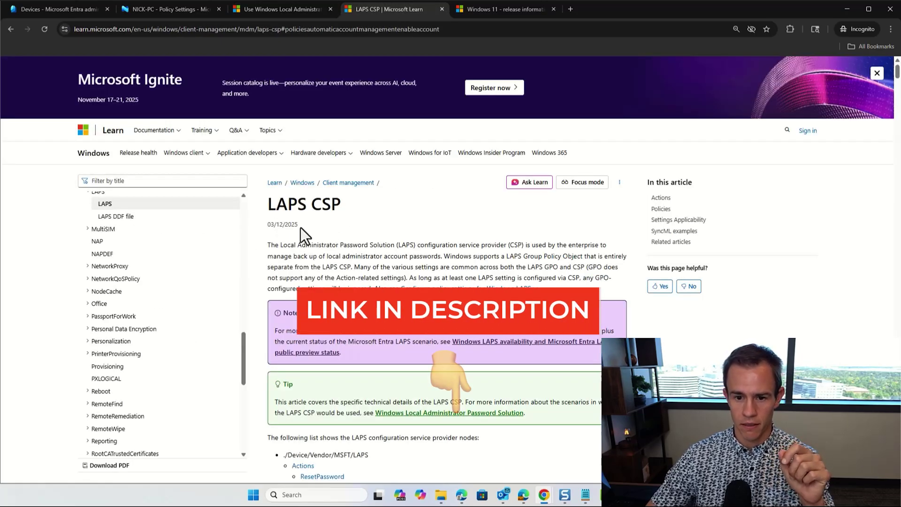
# - Scroll the LAPS CSP page down to the AutomaticAccountManagementEnableAccount policy
pyautogui.scroll(-2, 345, 230)
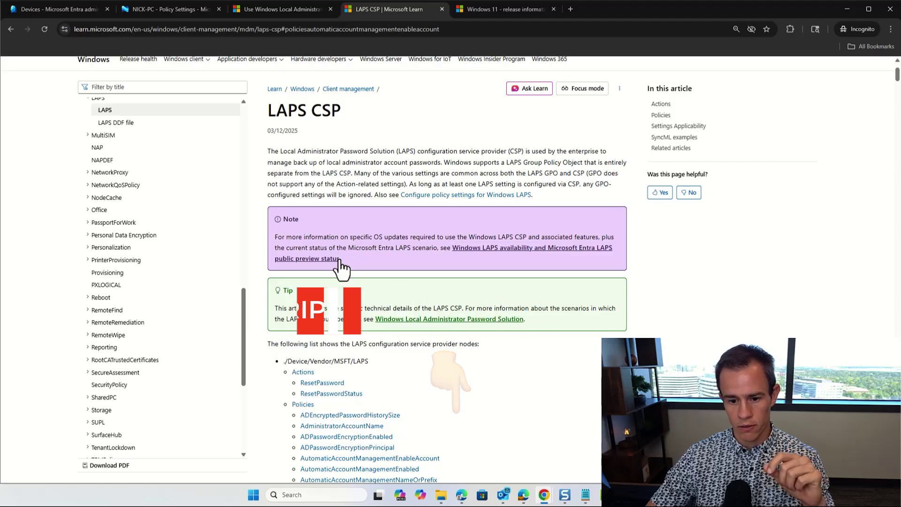
pyautogui.scroll(-3, 343, 268)
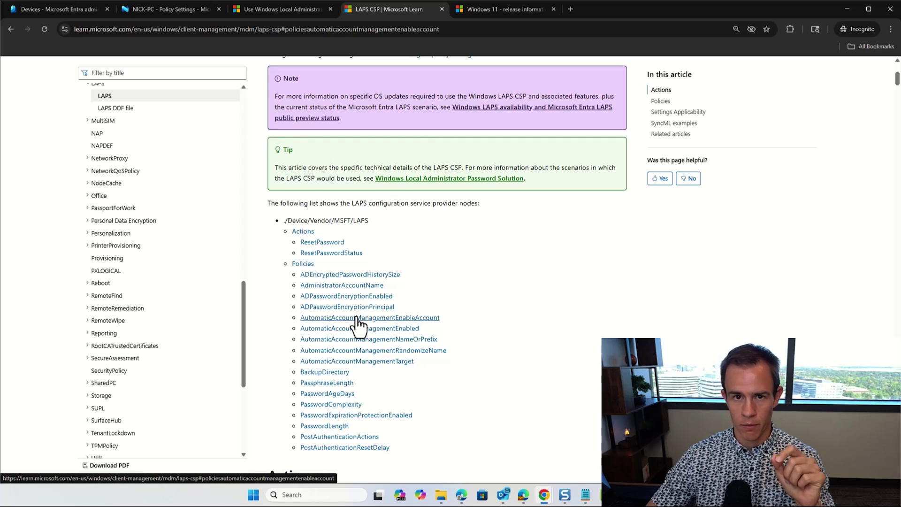
pyautogui.scroll(-4, 357, 327)
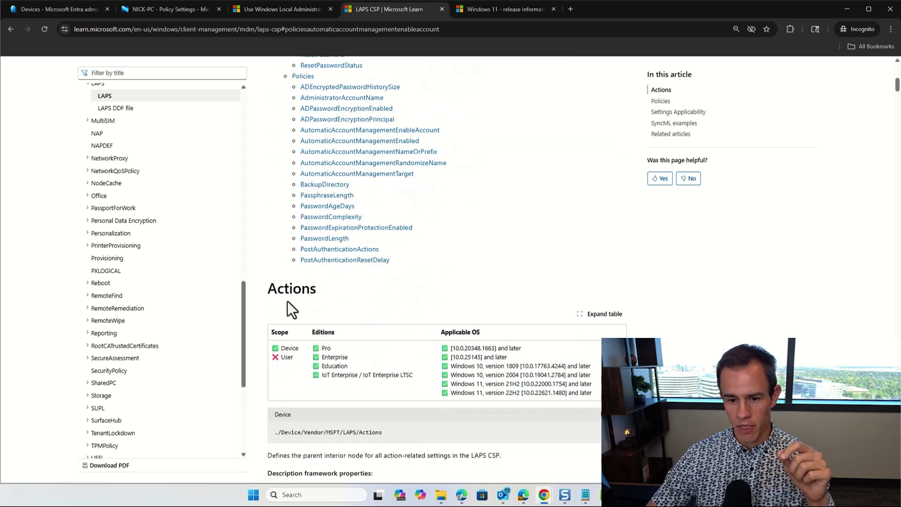
pyautogui.scroll(-1, 287, 302)
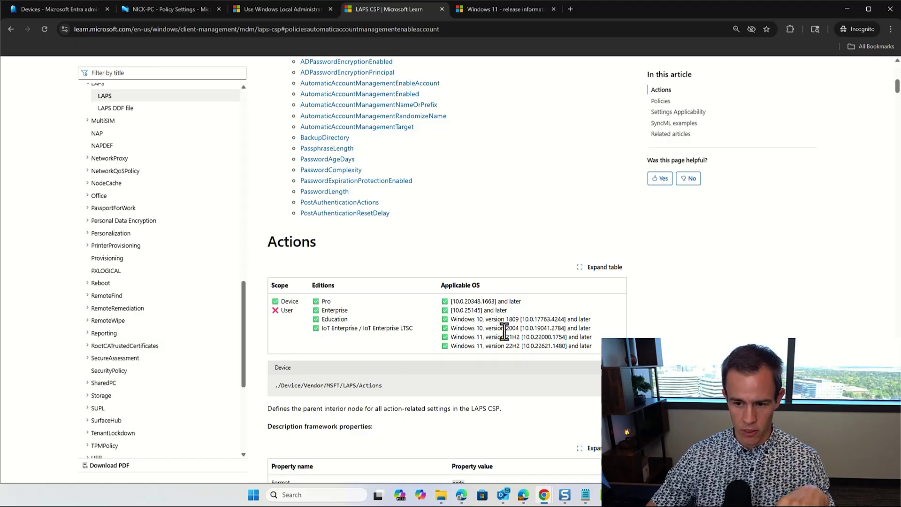
pyautogui.scroll(-5, 539, 351)
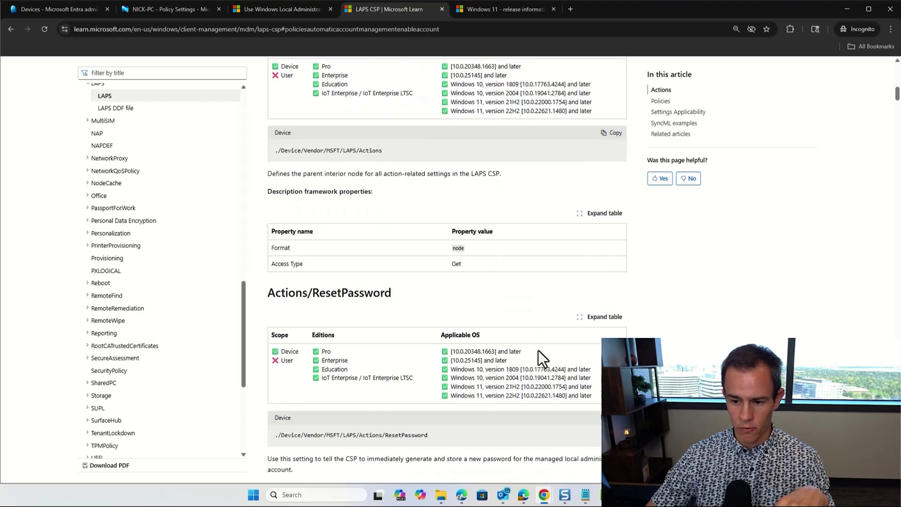
pyautogui.scroll(-6, 539, 351)
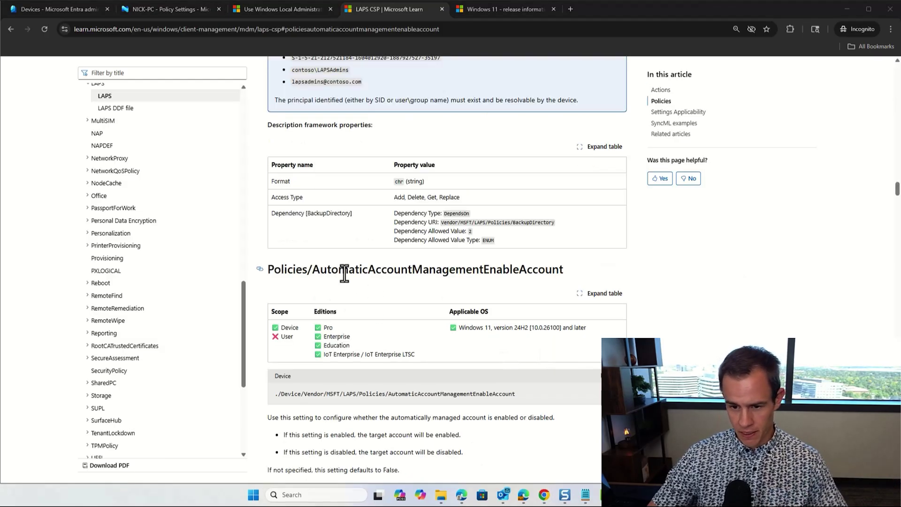
pyautogui.click(563, 267)
pyautogui.keyDown('shift'); pyautogui.click(310, 276); pyautogui.keyUp('shift')
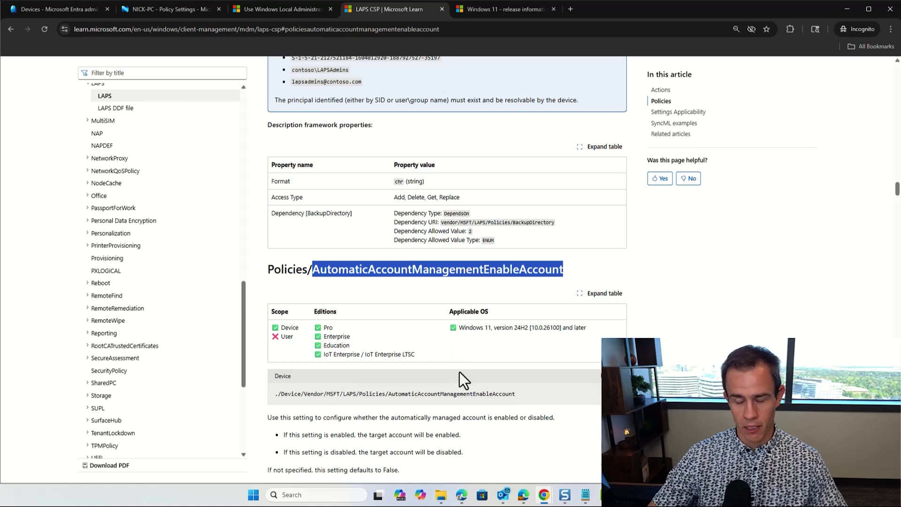
# - Note that AutomaticAccountManagementEnableAccount requires Windows 11 24H2
pyautogui.moveTo(458, 328); pyautogui.dragTo(538, 327)
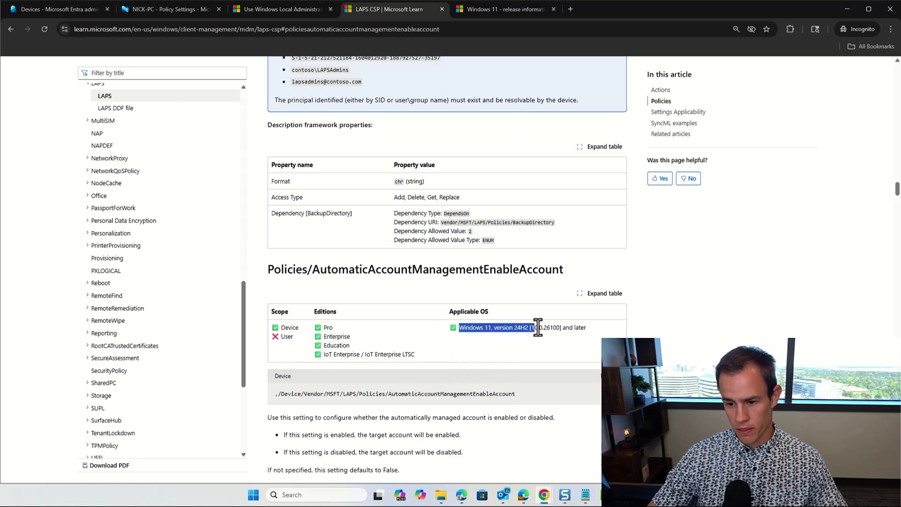
pyautogui.click(539, 360)
pyautogui.scroll(-2, 514, 362)
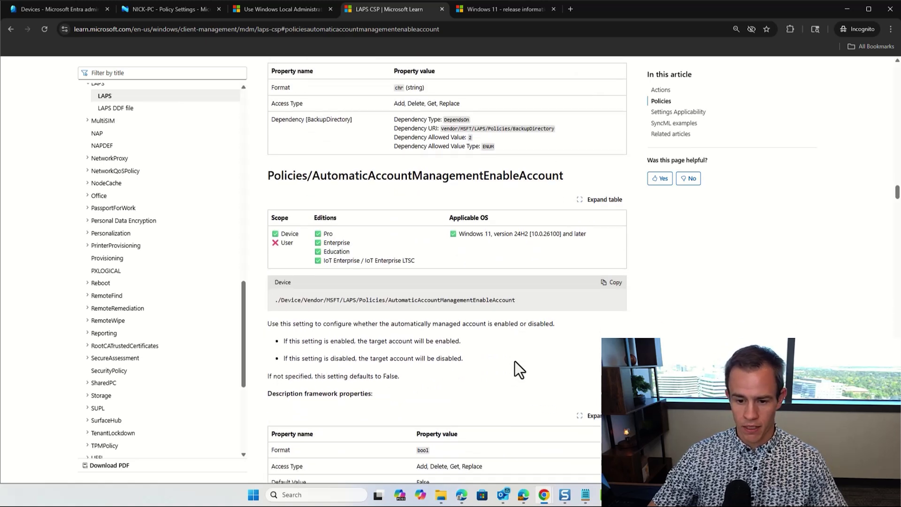
pyautogui.scroll(-1, 515, 362)
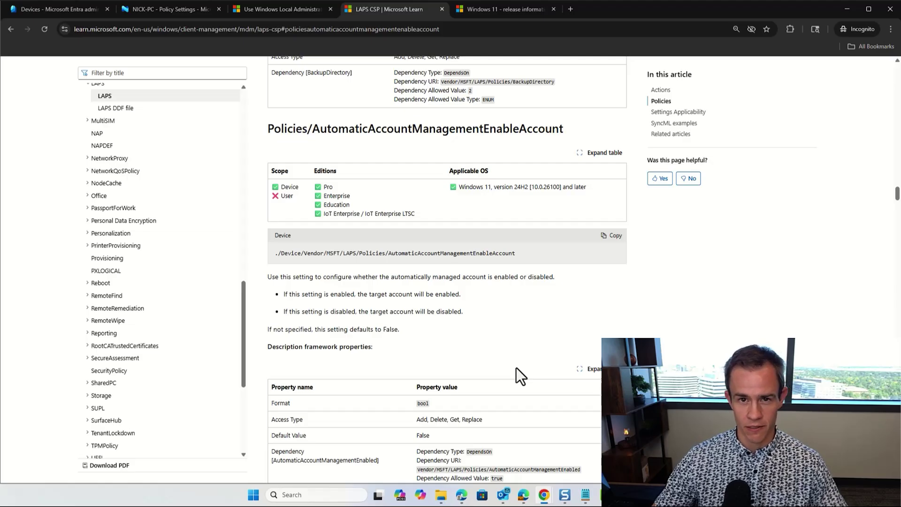
pyautogui.scroll(-3, 516, 368)
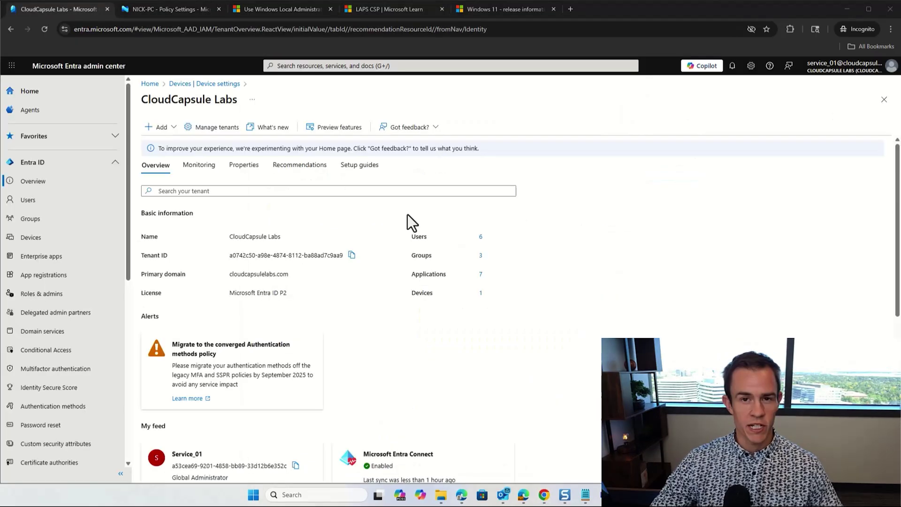
# - In Entra Devices > Device settings, verify Enable Microsoft Entra LAPS is set to Yes
pyautogui.click(40, 240)
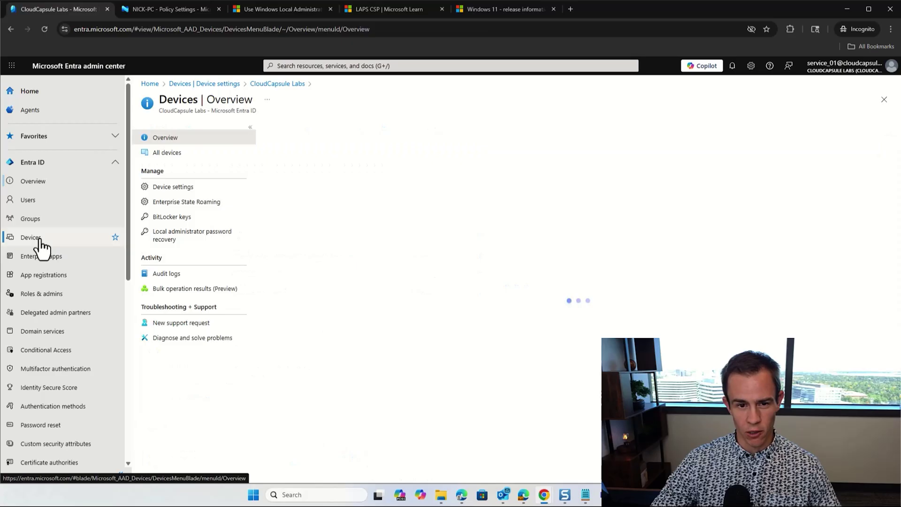
pyautogui.click(177, 188)
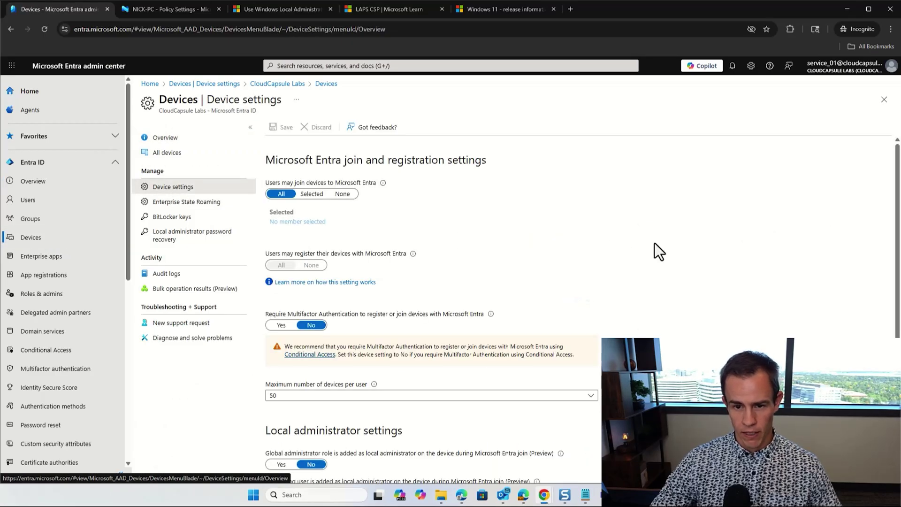
pyautogui.scroll(-1, 475, 279)
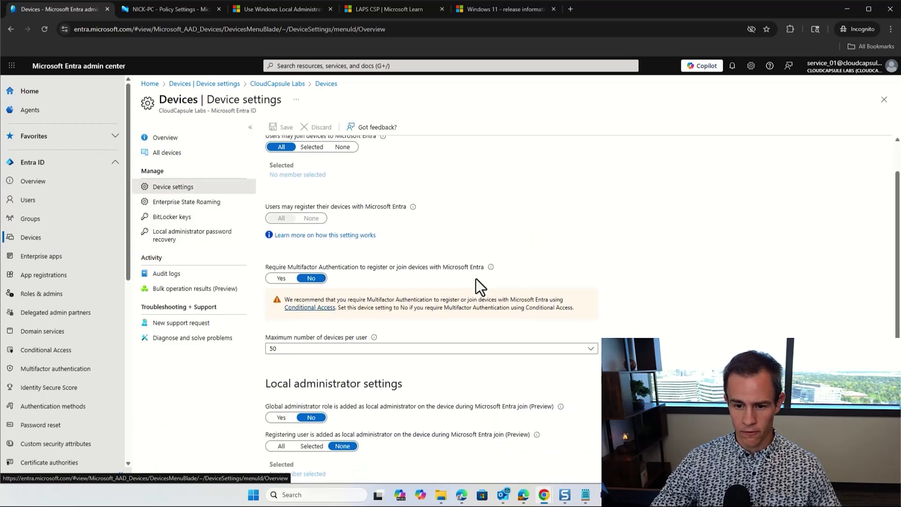
pyautogui.scroll(-3, 476, 278)
pyautogui.scroll(-1, 476, 278)
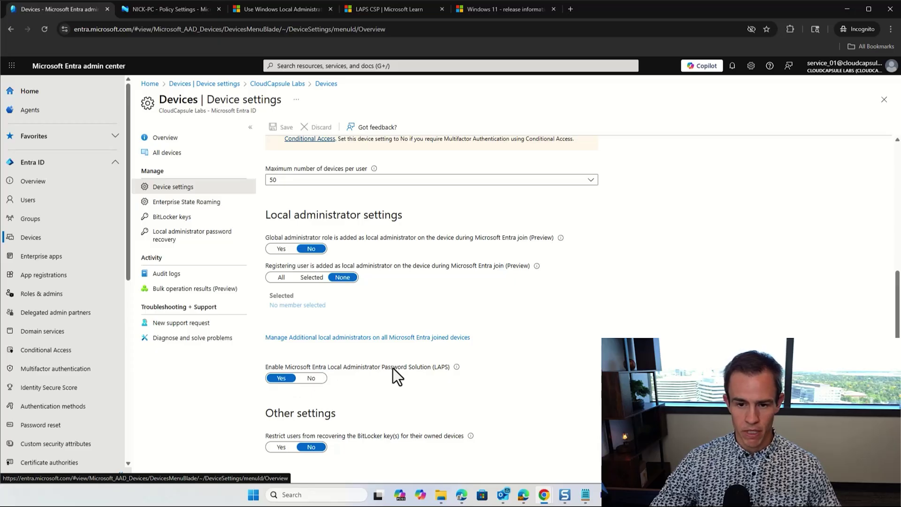
pyautogui.scroll(1, 393, 368)
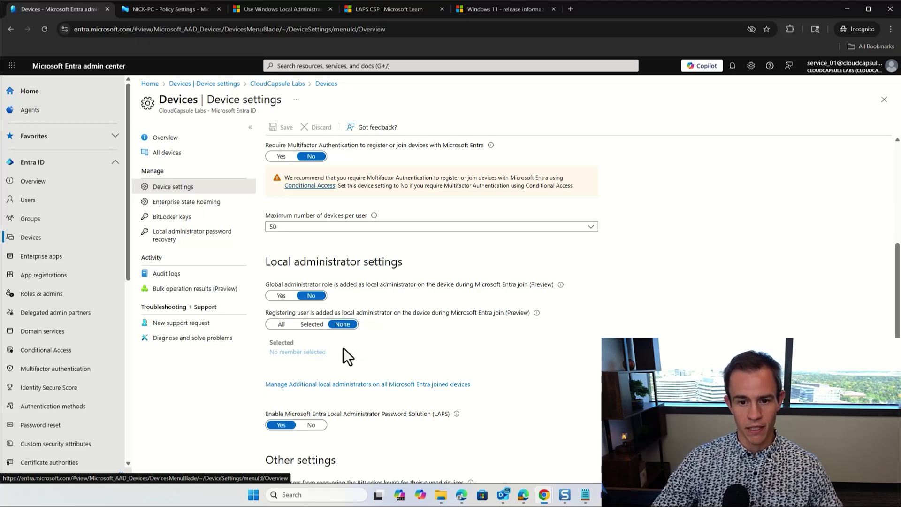
pyautogui.scroll(-1, 343, 348)
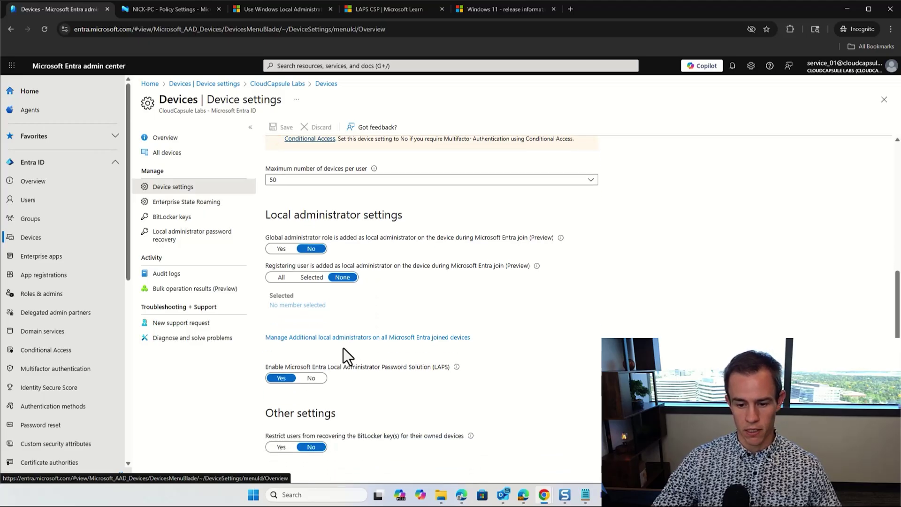
pyautogui.scroll(2, 359, 363)
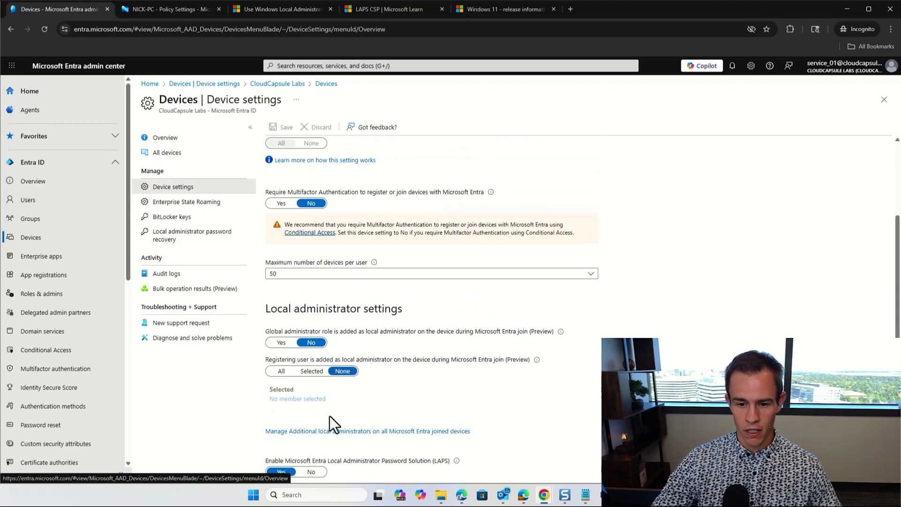
pyautogui.scroll(4, 312, 235)
pyautogui.scroll(-6, 322, 249)
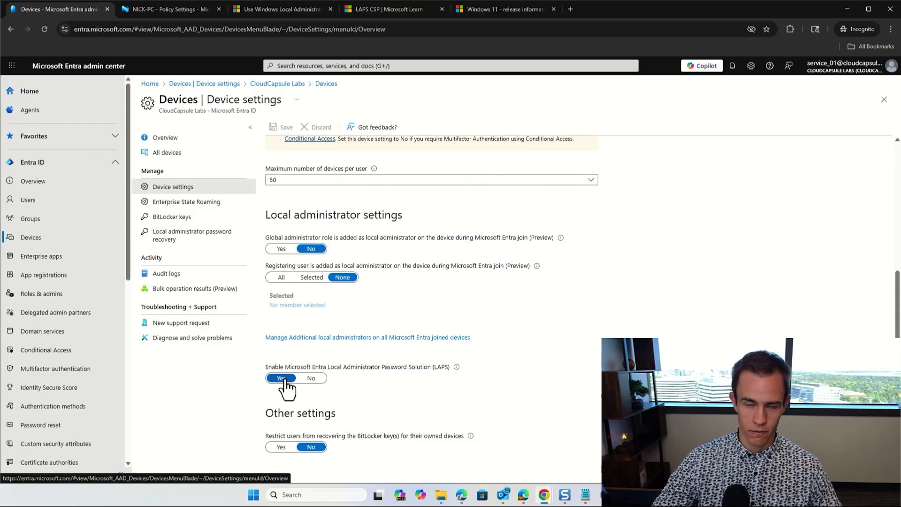
pyautogui.scroll(3, 285, 386)
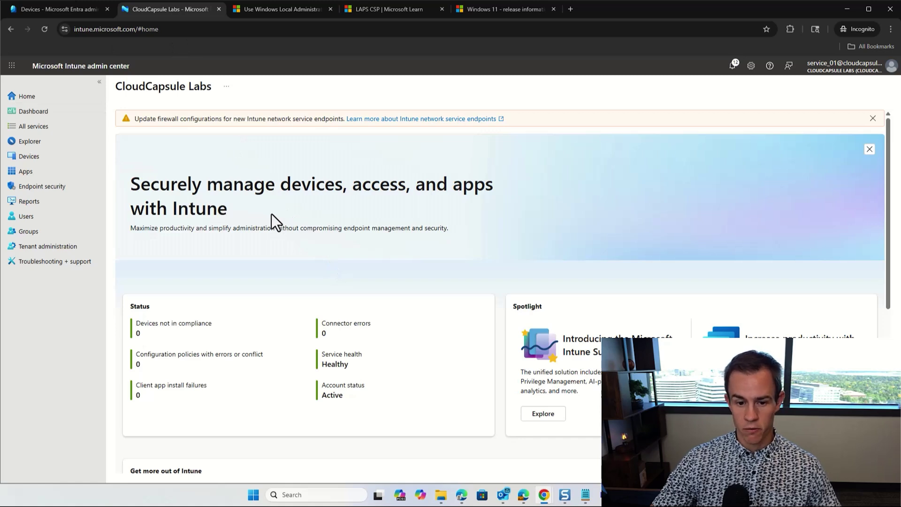
# - Create an account protection policy for Windows with the Local admin password solution (Windows LAPS) profile
pyautogui.click(69, 192)
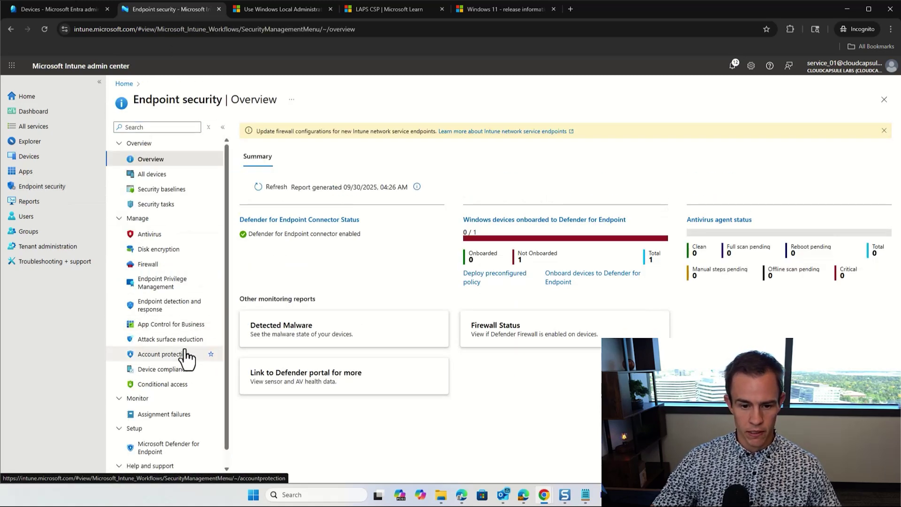
pyautogui.click(188, 357)
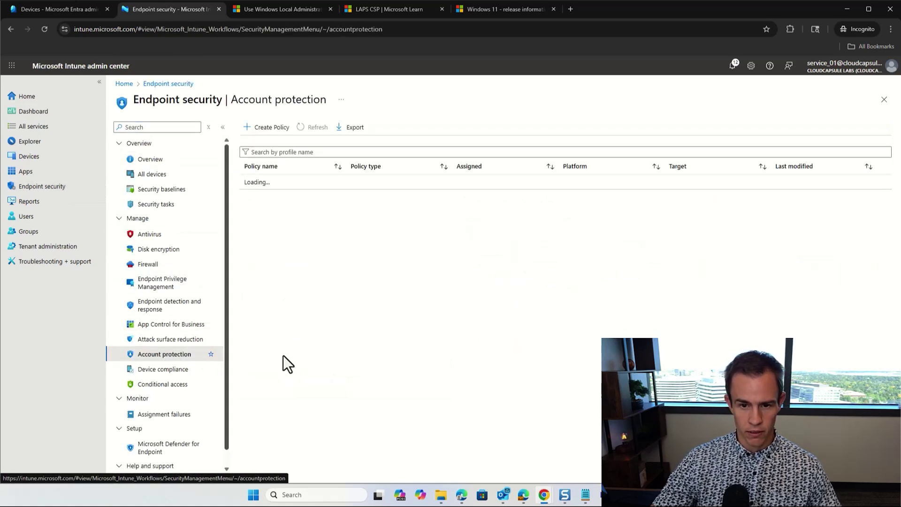
pyautogui.click(260, 136)
pyautogui.click(686, 141)
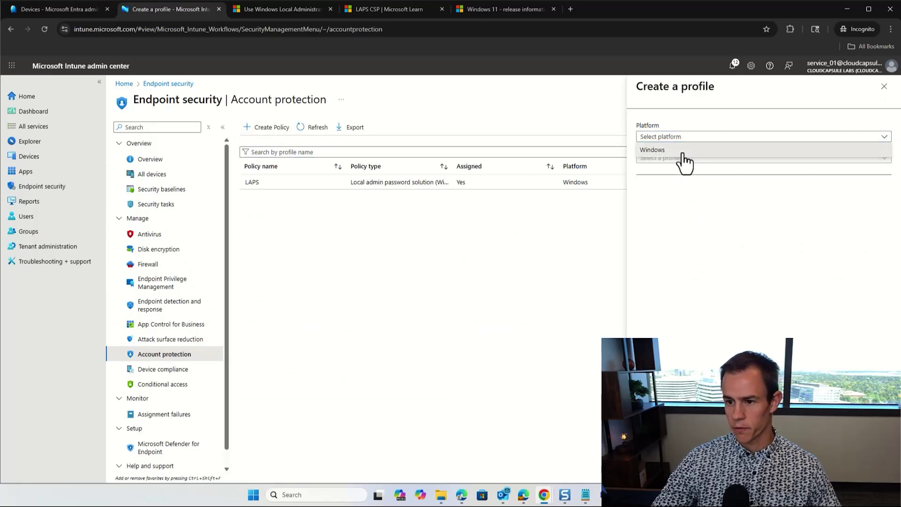
pyautogui.click(651, 148)
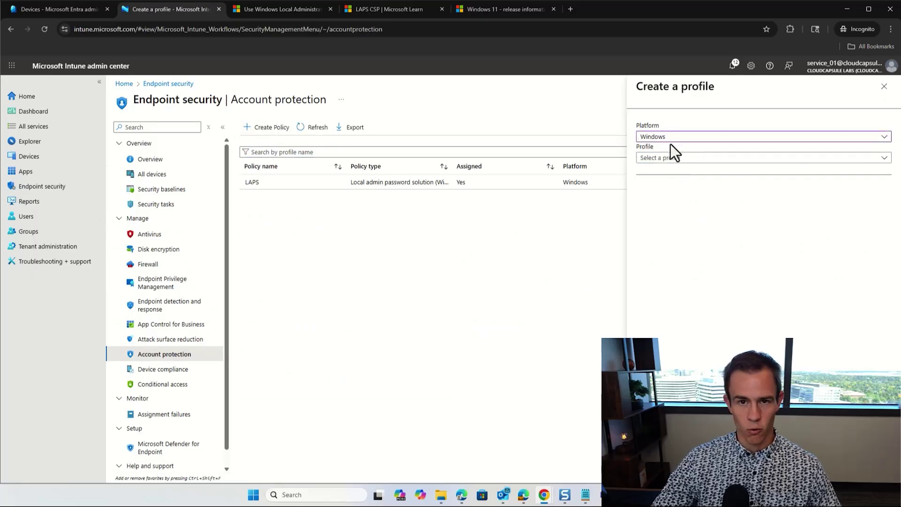
pyautogui.click(674, 158)
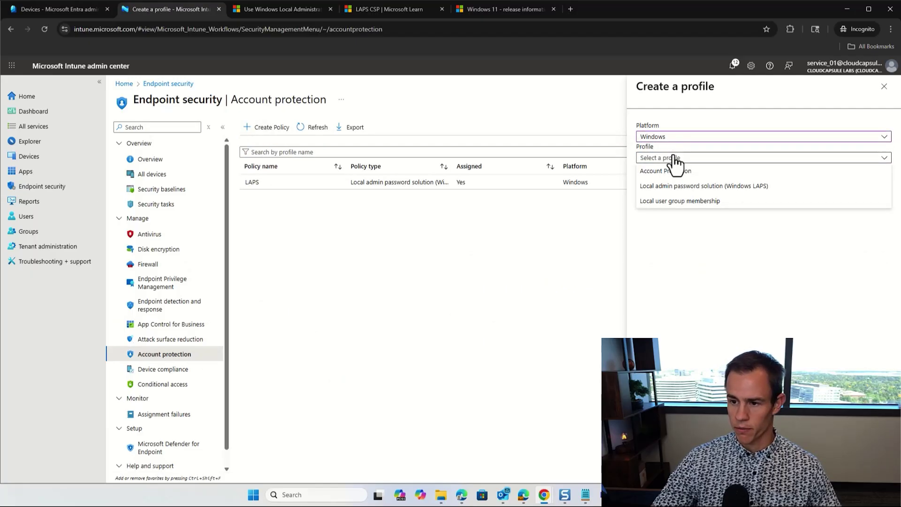
pyautogui.click(690, 187)
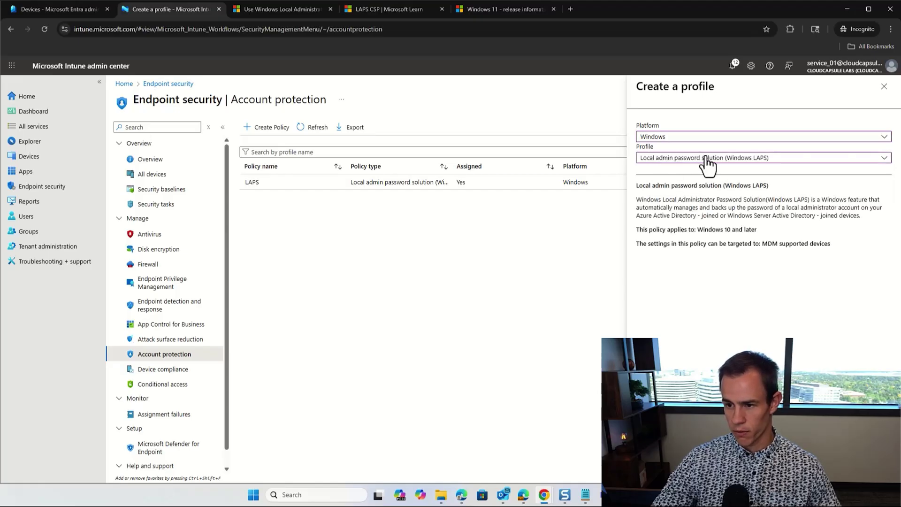
pyautogui.click(645, 469)
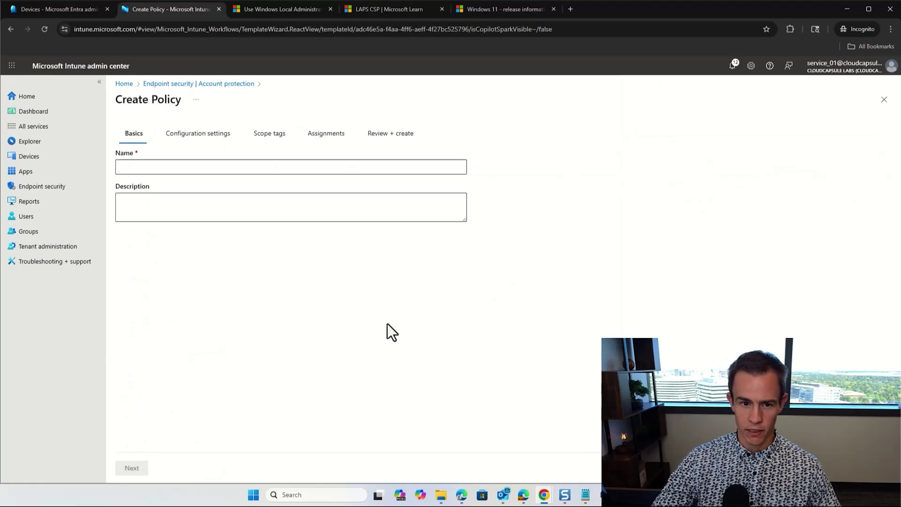
# - Name the policy LAPS-Test and continue to configuration settings
pyautogui.click(236, 167)
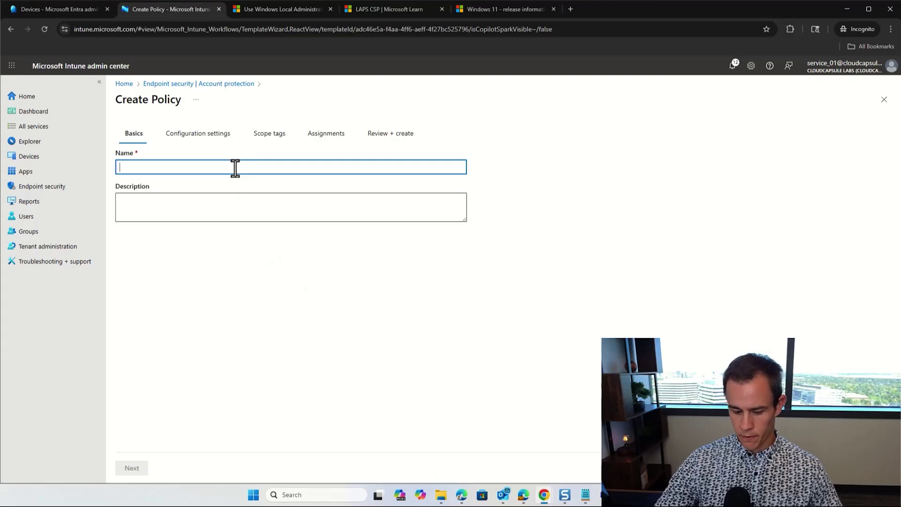
pyautogui.write('LAPS-Test')
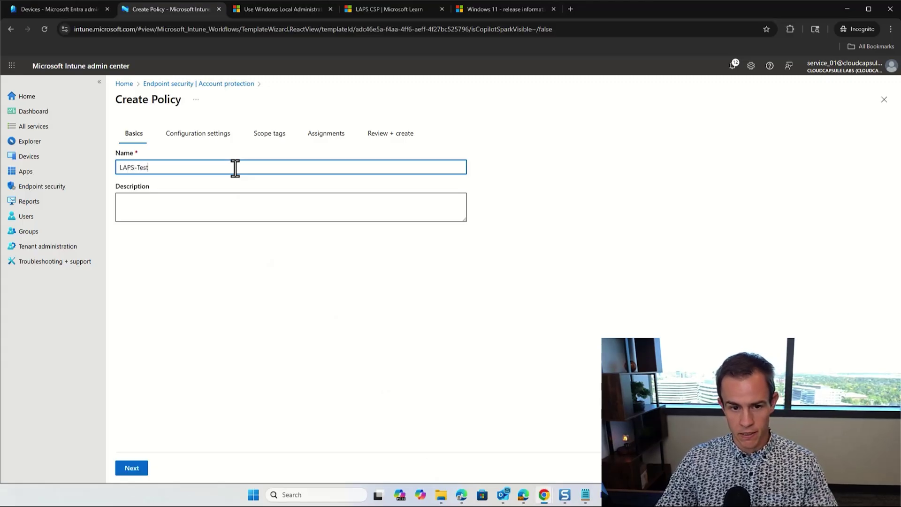
pyautogui.click(130, 469)
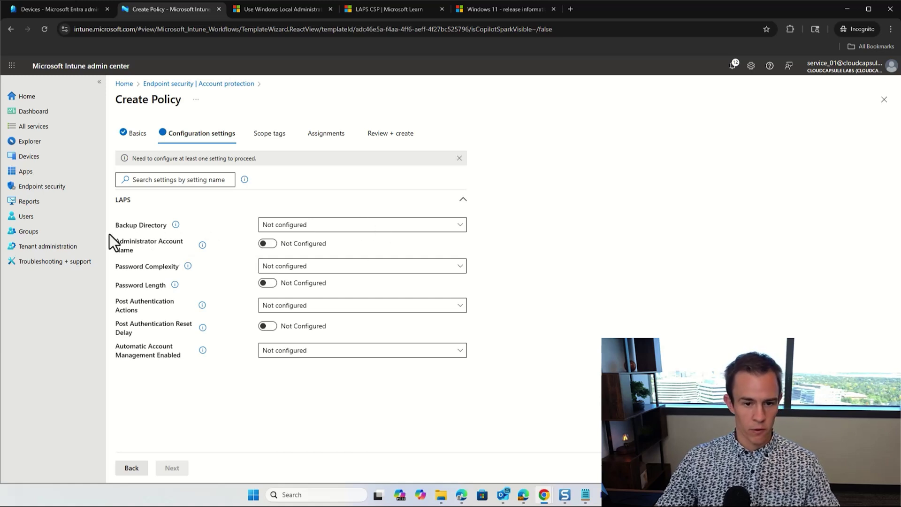
# - Back up the LAPS password to Azure AD only and set Password Age Days to 7
pyautogui.click(284, 225)
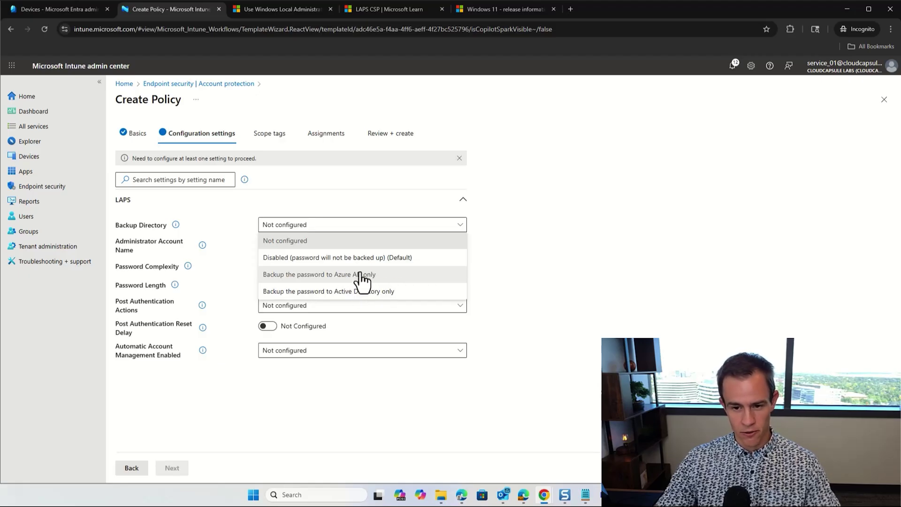
pyautogui.click(358, 279)
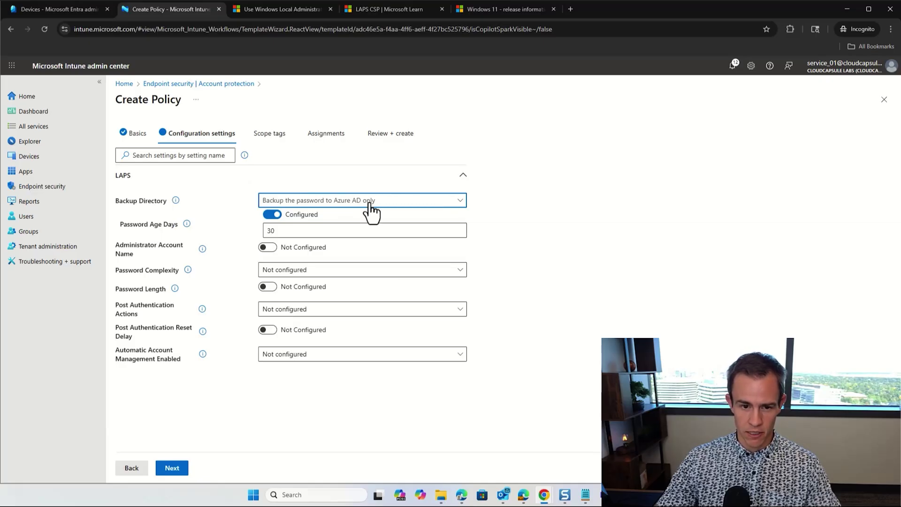
pyautogui.doubleClick(266, 230)
pyautogui.write('7')
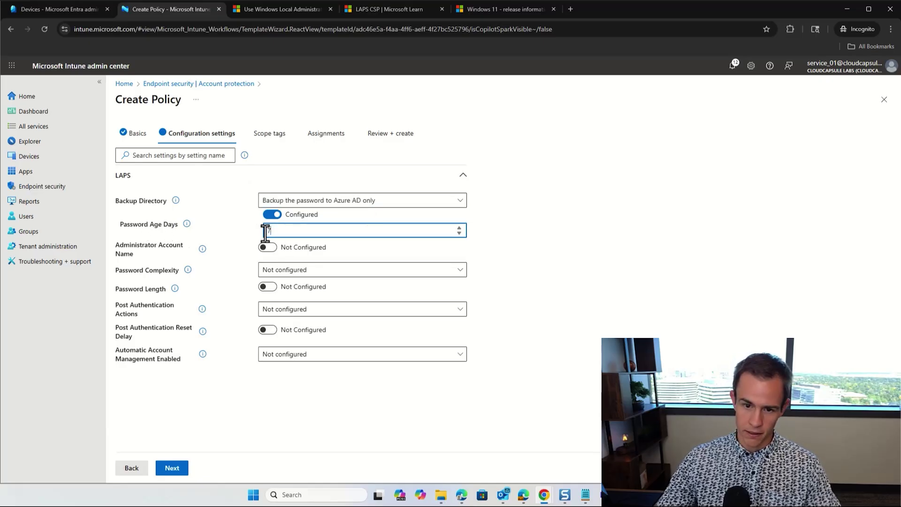
pyautogui.click(234, 245)
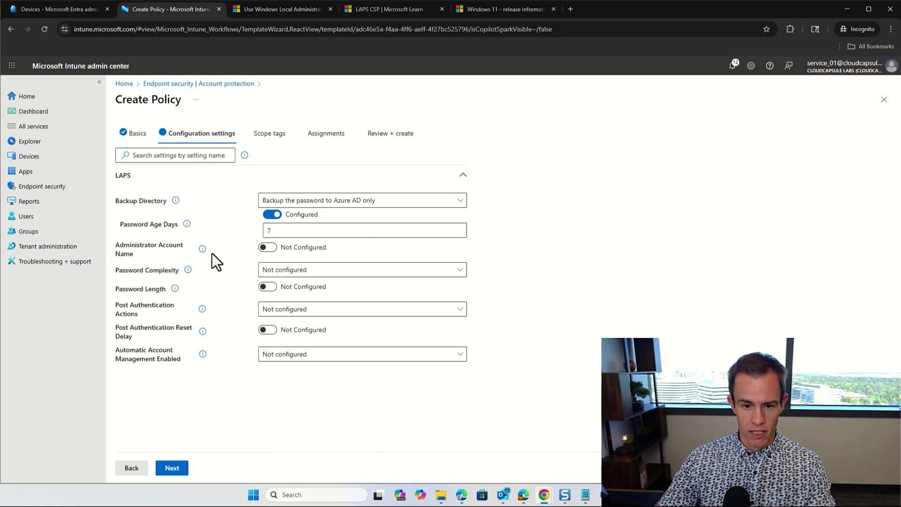
pyautogui.moveTo(204, 253)
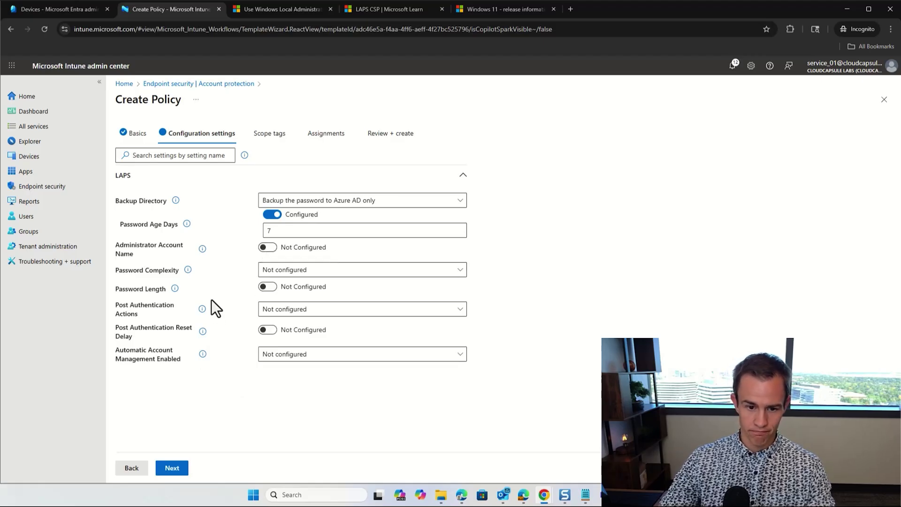
pyautogui.click(295, 274)
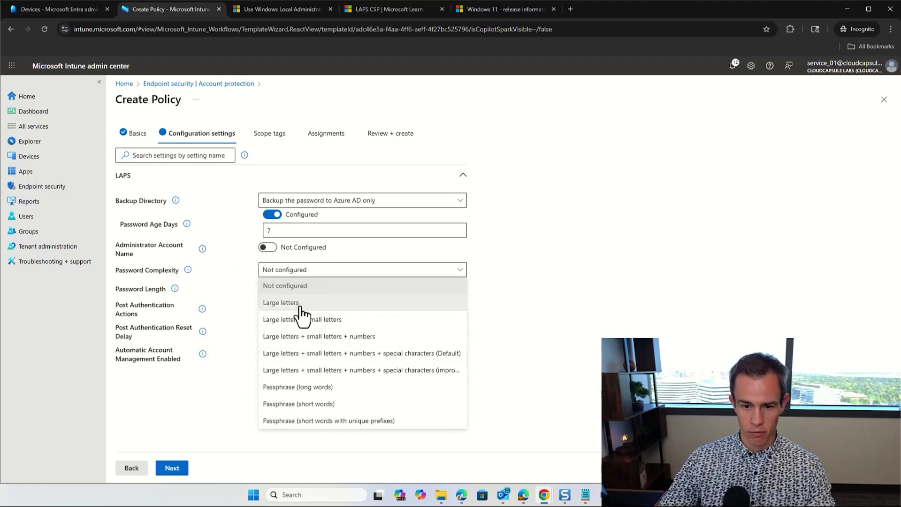
# - Choose full complexity with improved readability and set Password Length to 21
pyautogui.click(353, 376)
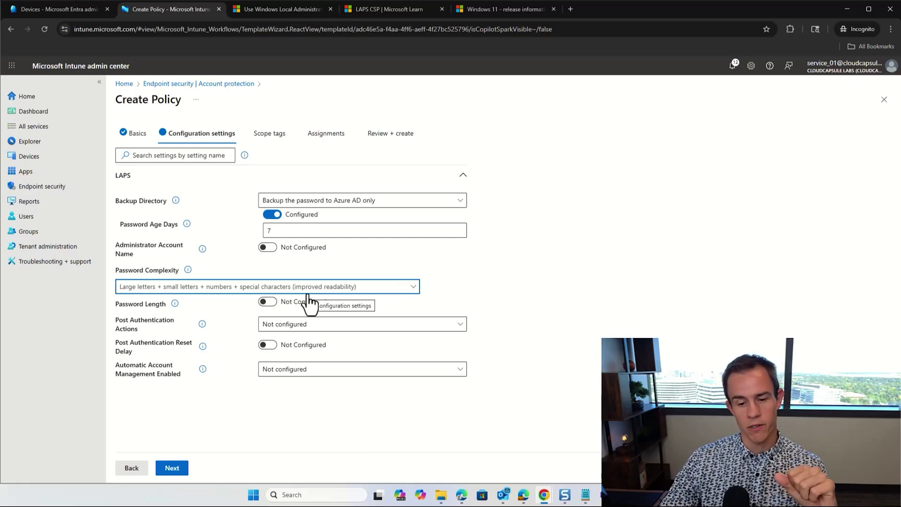
pyautogui.click(267, 301)
pyautogui.click(279, 319)
pyautogui.moveTo(280, 316); pyautogui.dragTo(242, 324)
pyautogui.write('21')
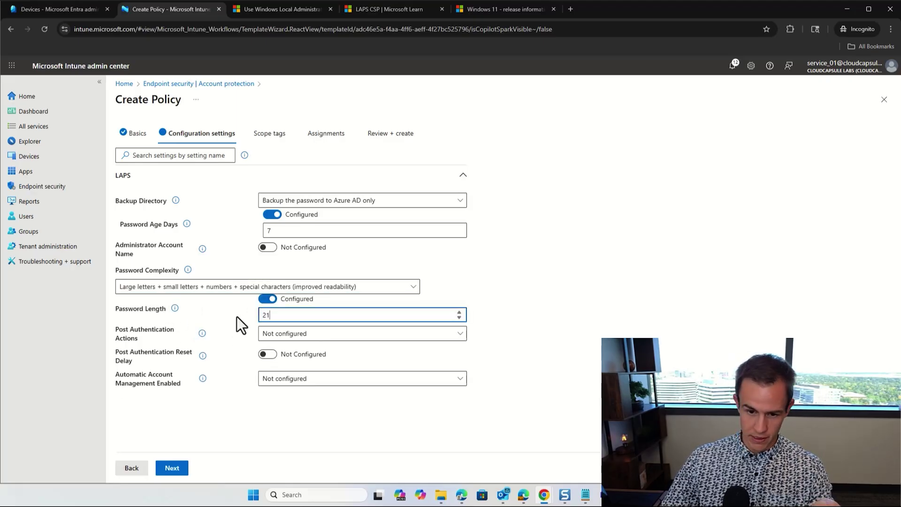
pyautogui.click(253, 353)
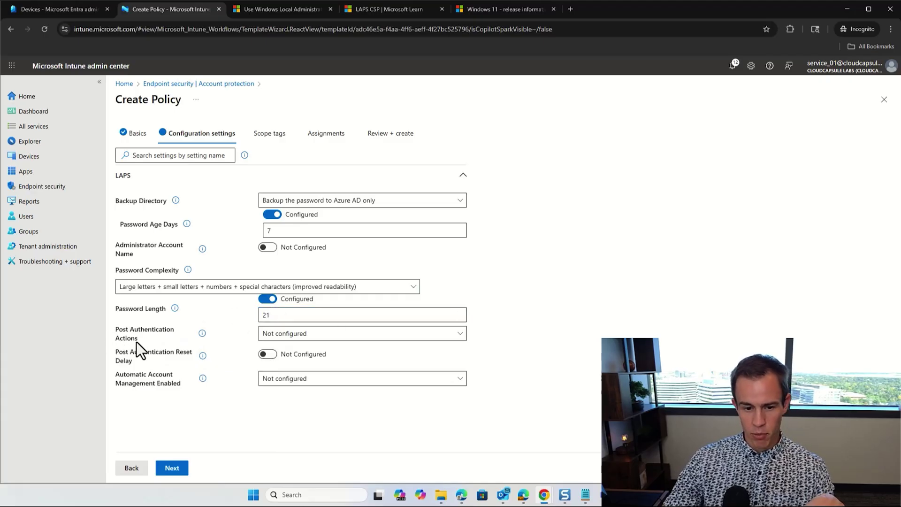
# - Set post-authentication action to reset the password and log off, with reset delay 1
pyautogui.click(346, 336)
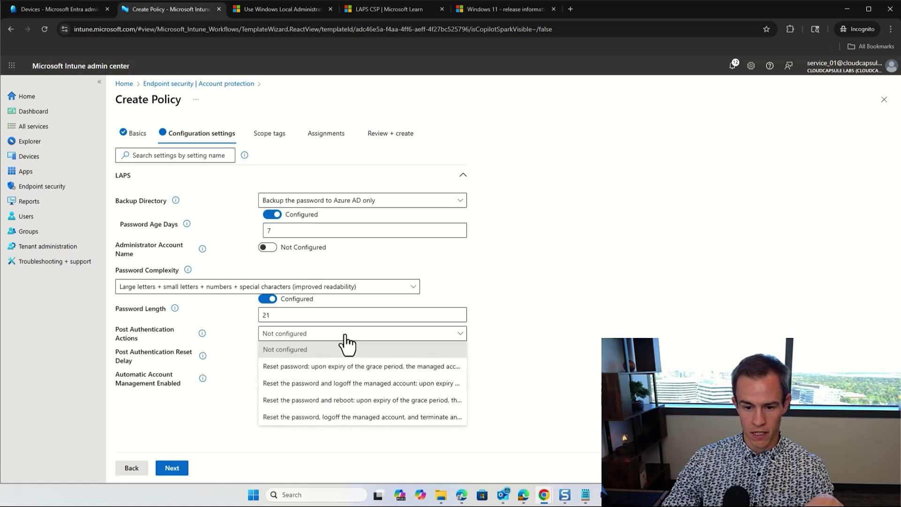
pyautogui.click(387, 385)
pyautogui.click(265, 356)
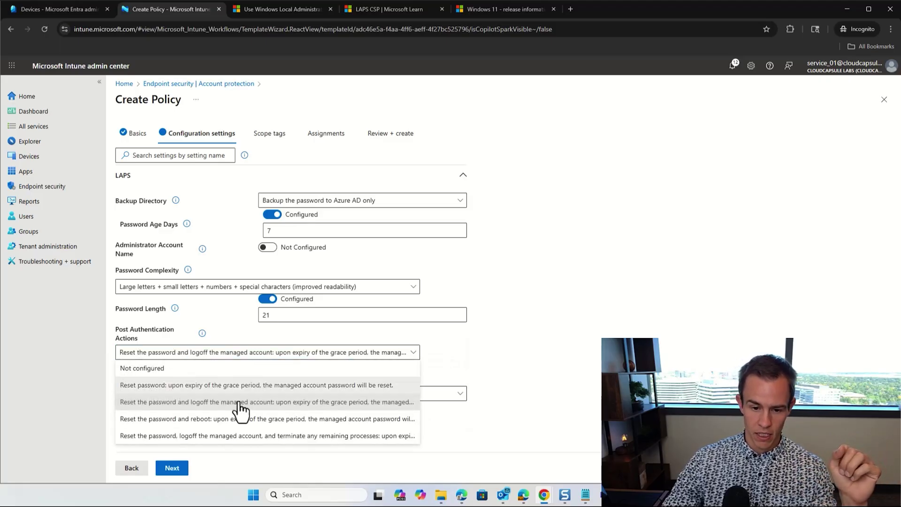
pyautogui.click(162, 402)
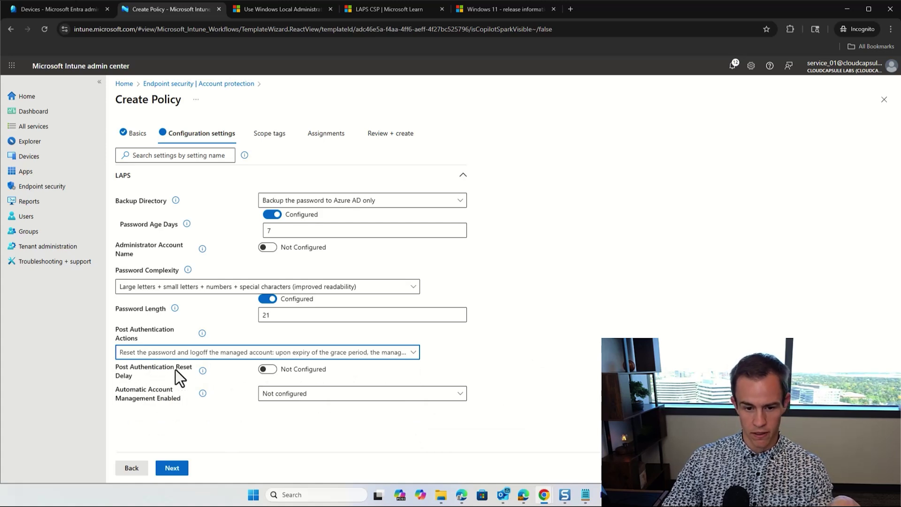
pyautogui.click(268, 368)
pyautogui.write('1')
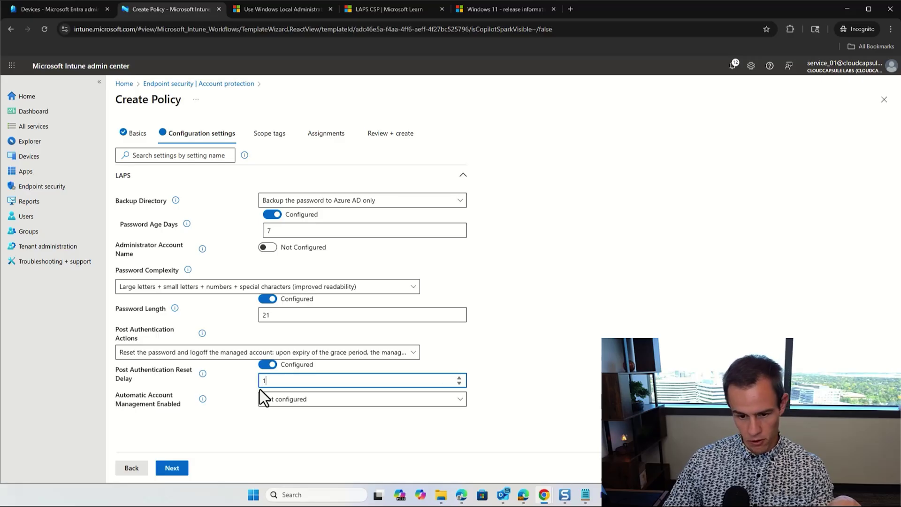
pyautogui.click(532, 364)
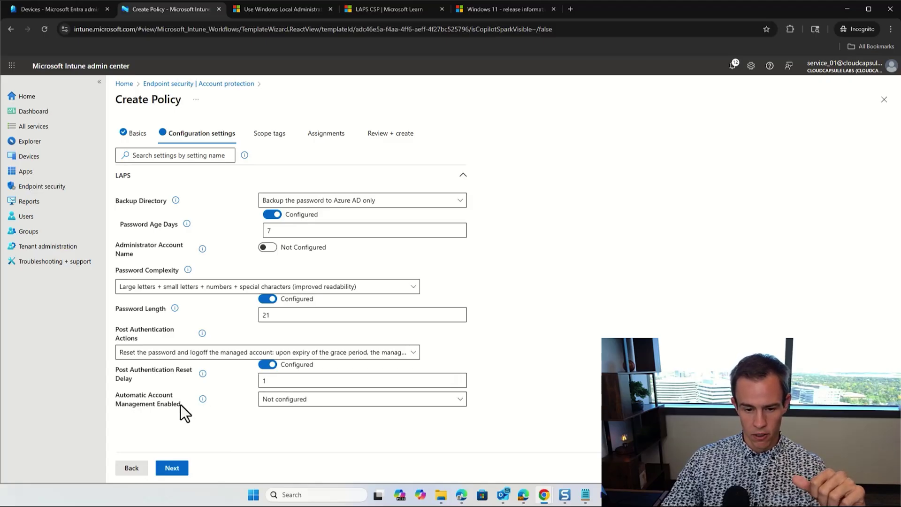
pyautogui.click(264, 399)
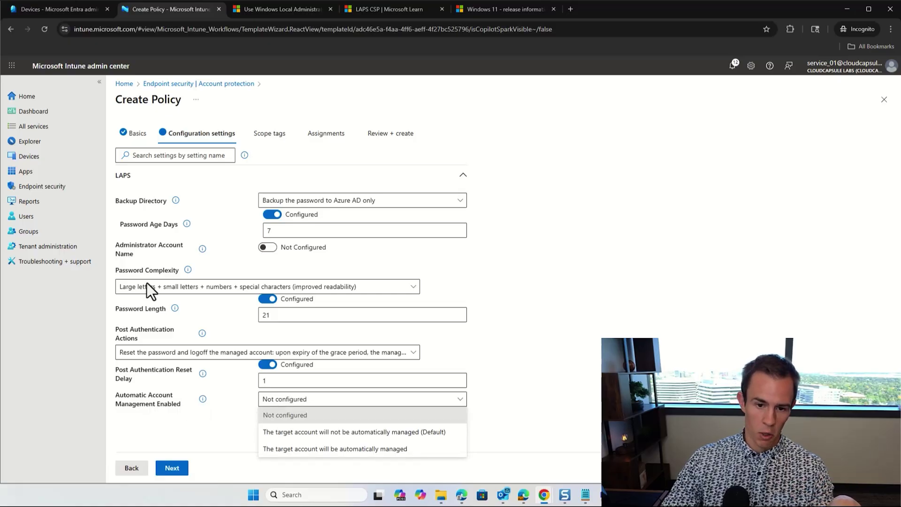
# - Have the target account automatically managed and make the managed account enabled
pyautogui.moveTo(203, 253)
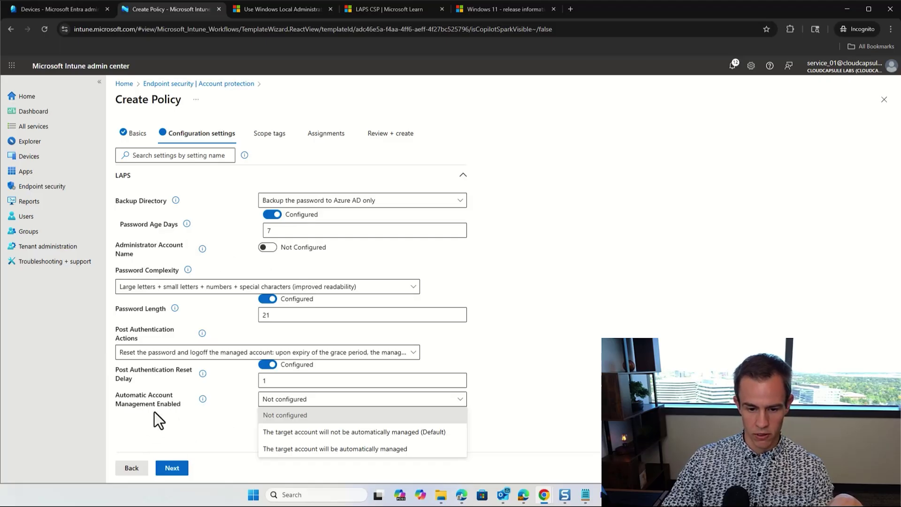
pyautogui.click(299, 449)
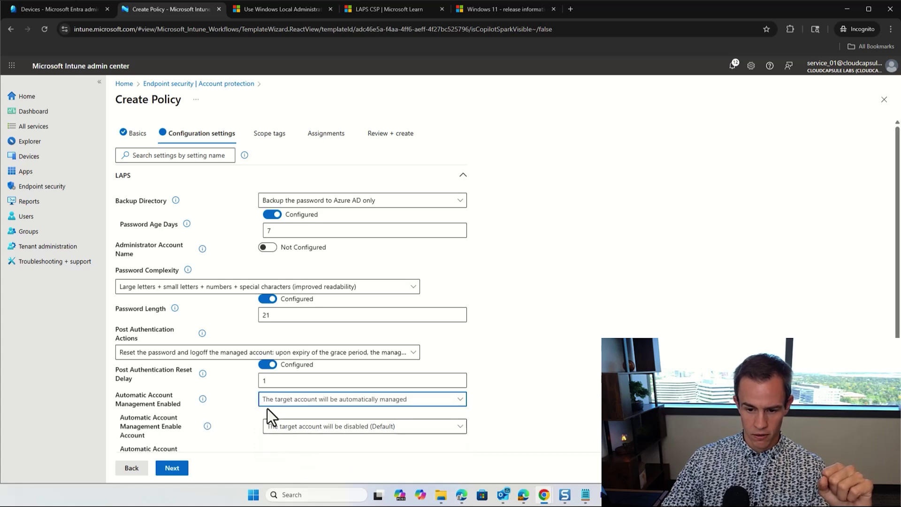
pyautogui.scroll(-2, 344, 417)
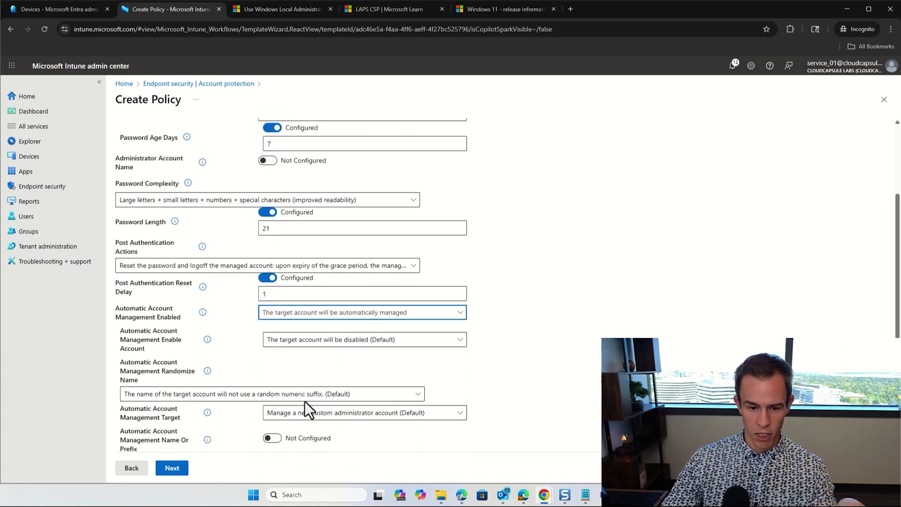
pyautogui.click(278, 341)
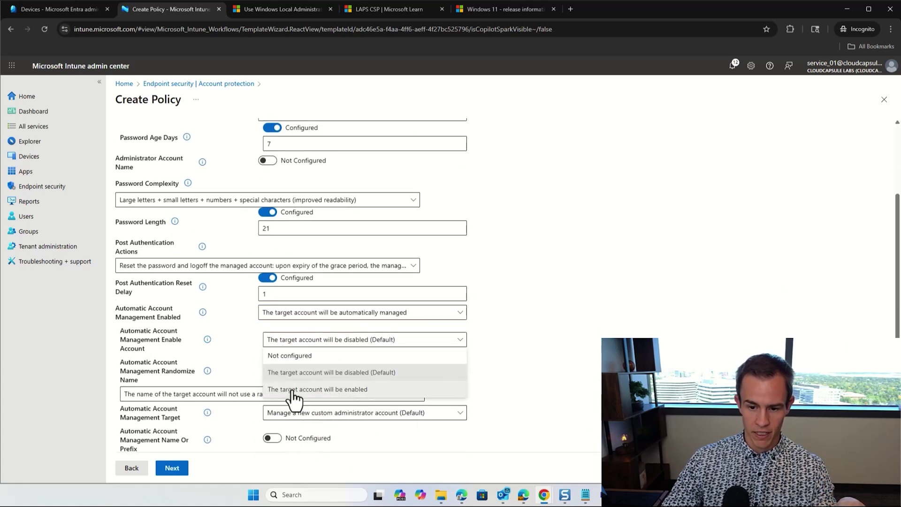
pyautogui.click(293, 395)
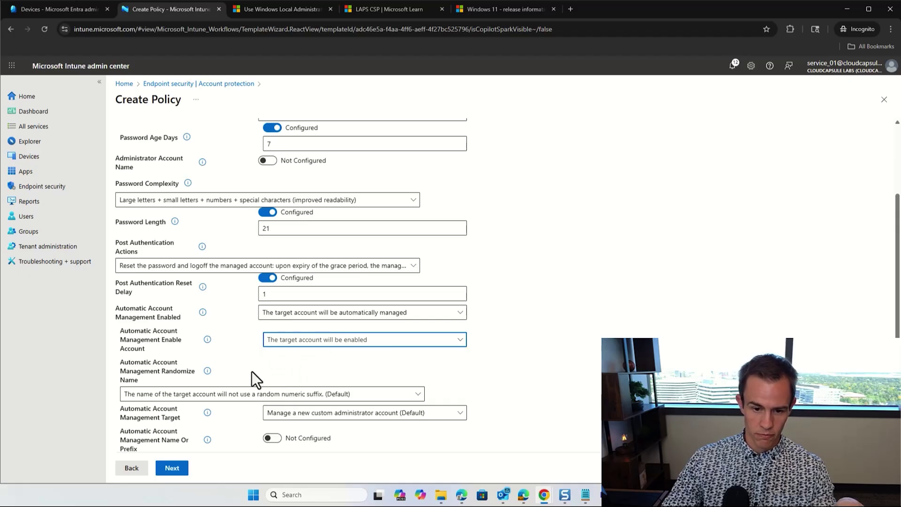
# - Add a random numeric suffix, target a new custom admin account, and start entering the CCLabs prefix
pyautogui.click(229, 397)
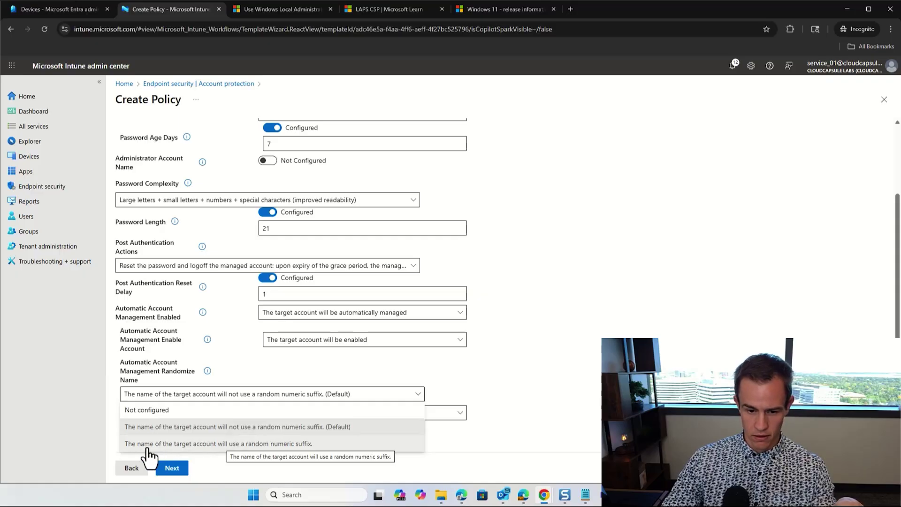
pyautogui.click(225, 444)
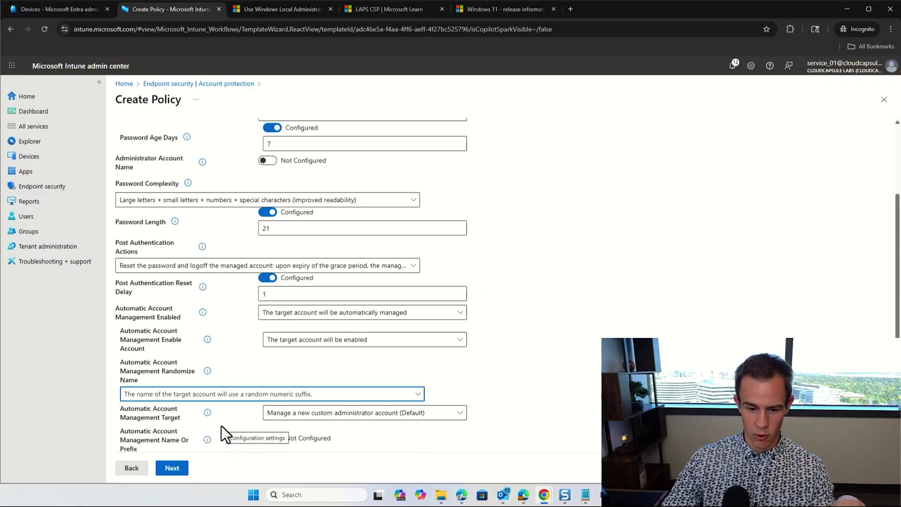
pyautogui.click(317, 414)
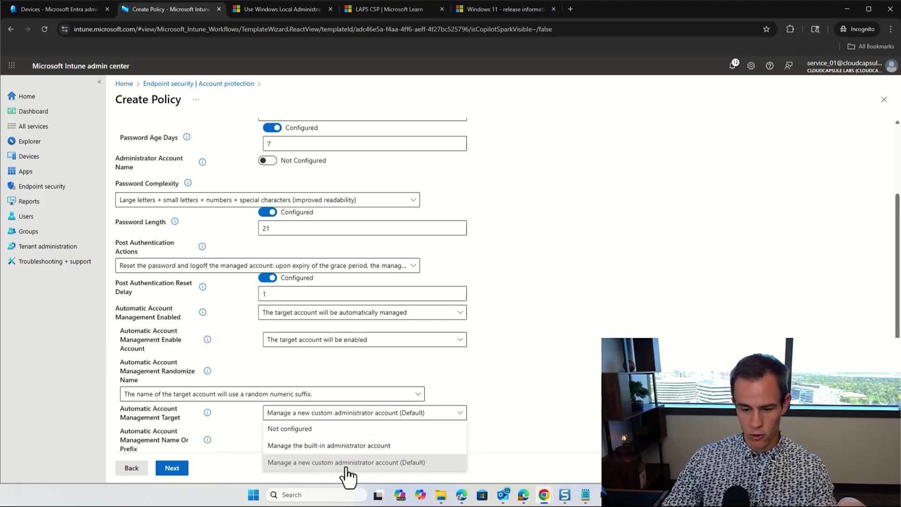
pyautogui.click(486, 432)
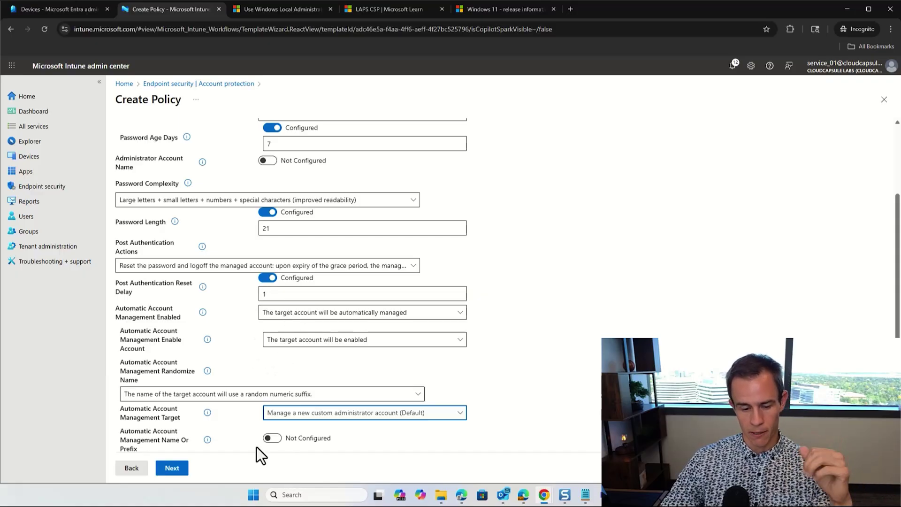
pyautogui.click(271, 438)
pyautogui.click(413, 443)
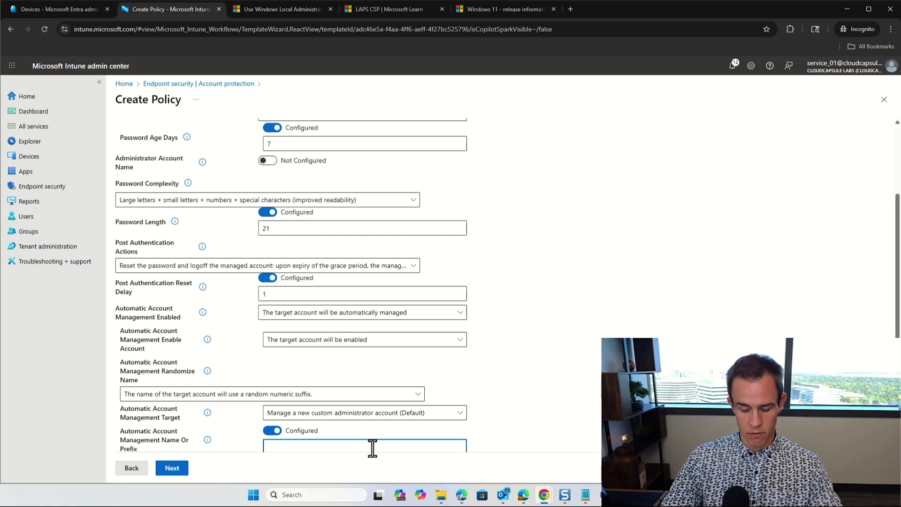
pyautogui.write('C')
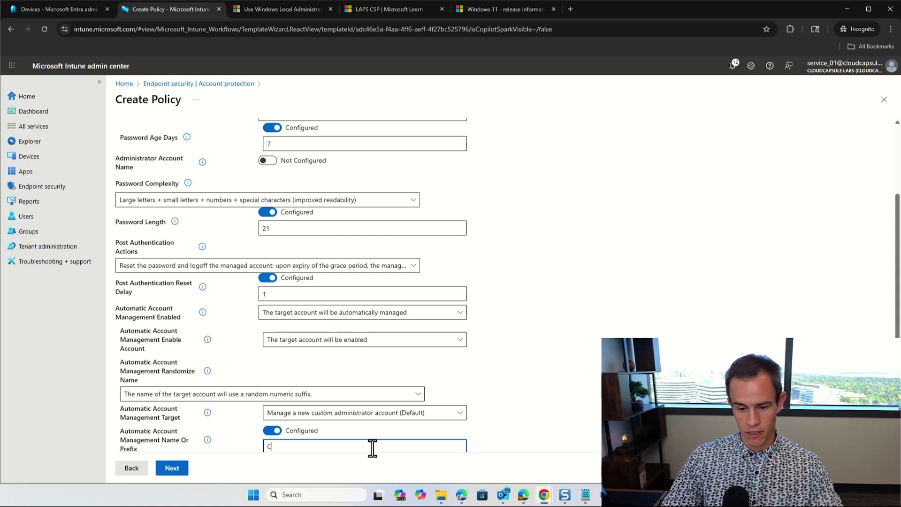
pyautogui.write('CKa')
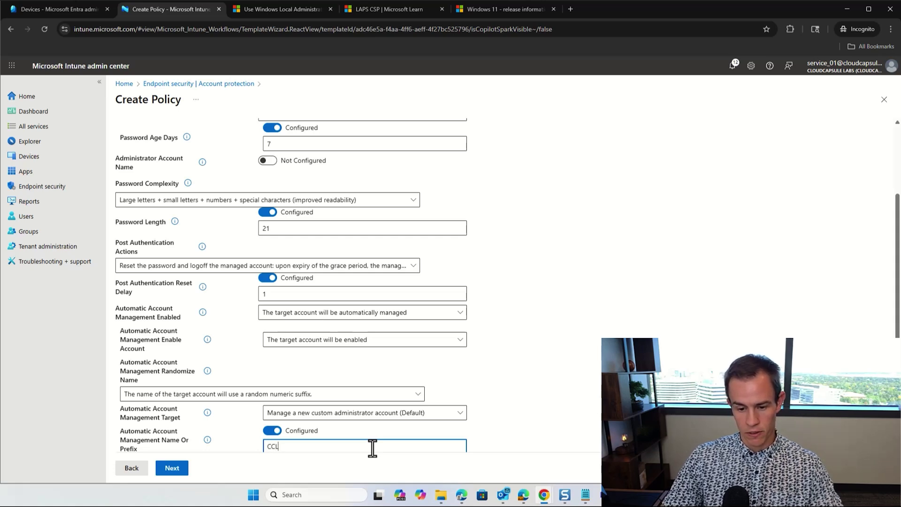
pyautogui.write('abs')
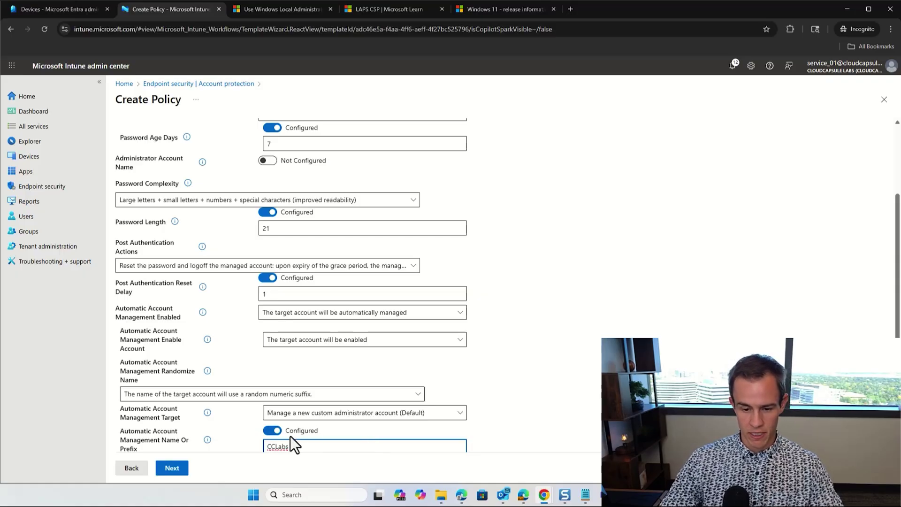
# - Assign LAPS-Test to the Windows Autopilot Devices group and advance to Review + create
pyautogui.click(171, 469)
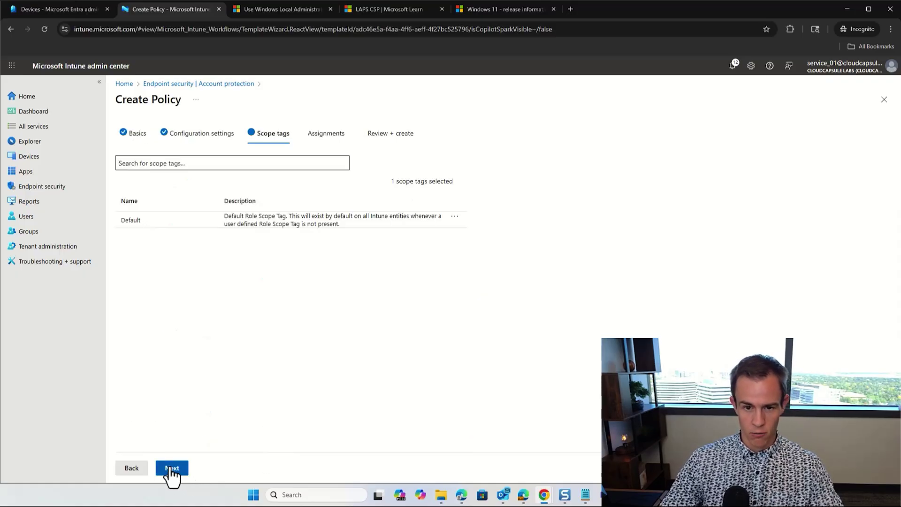
pyautogui.click(172, 469)
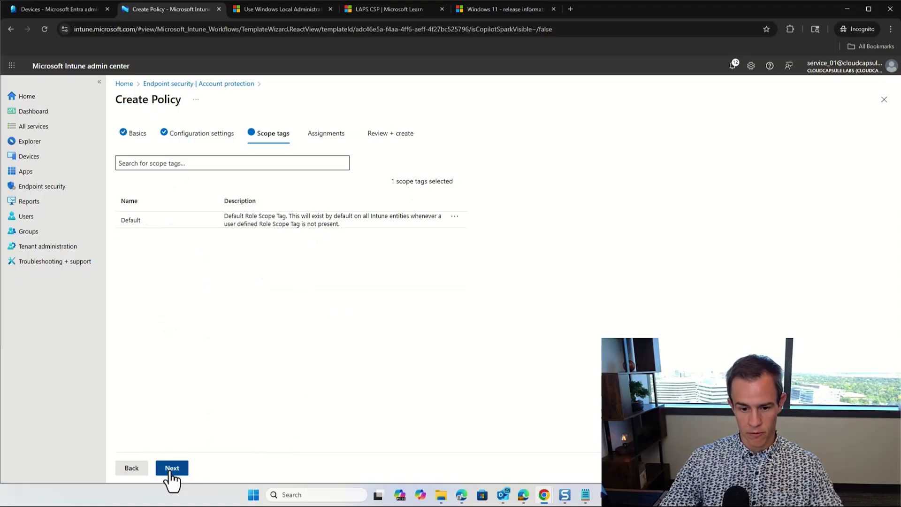
pyautogui.click(219, 162)
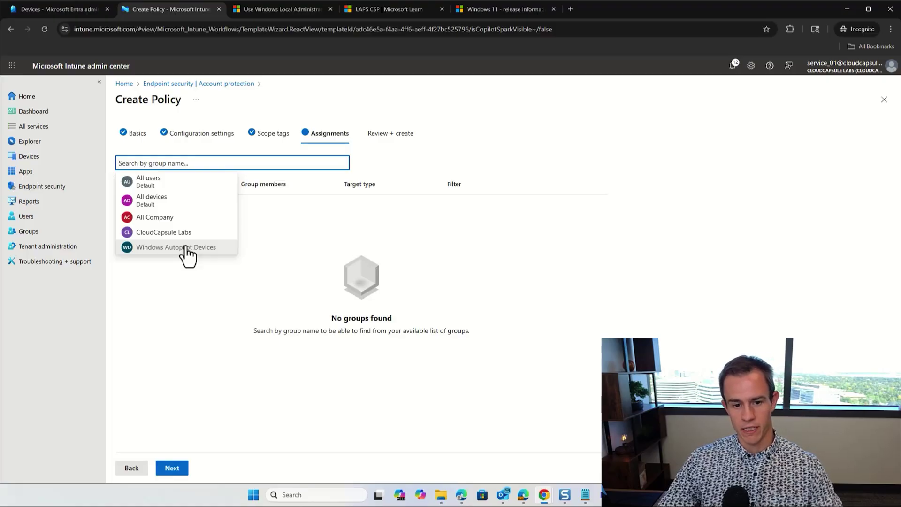
pyautogui.click(186, 248)
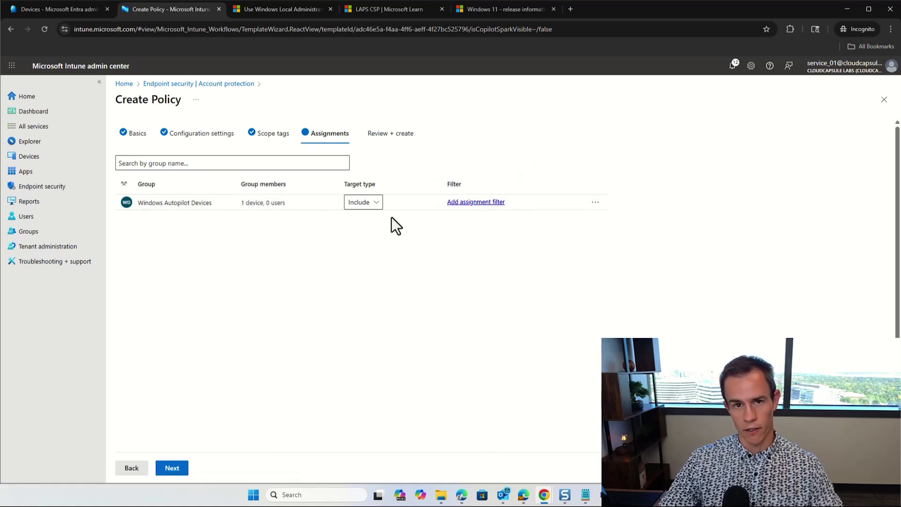
pyautogui.click(173, 470)
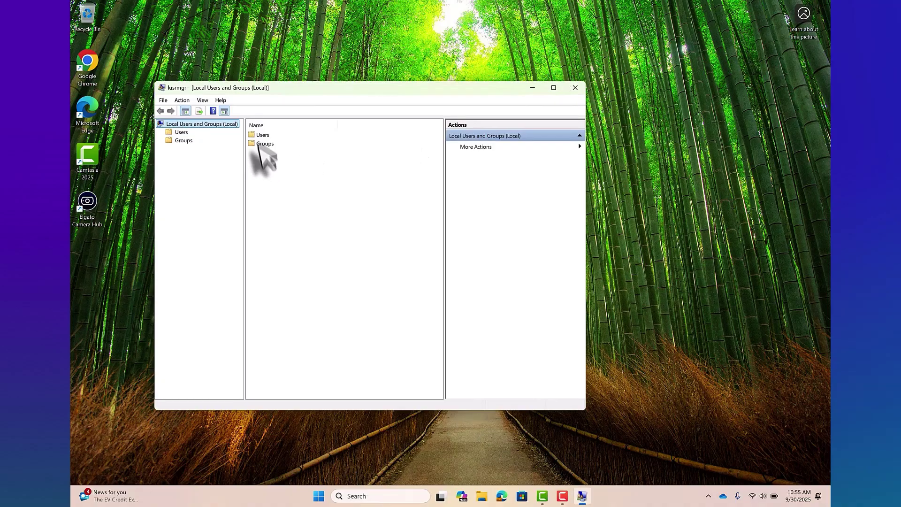
# - List local users and inspect the CCLabs managed account's properties beside the built-in Administrator
pyautogui.click(261, 135)
pyautogui.doubleClick(262, 135)
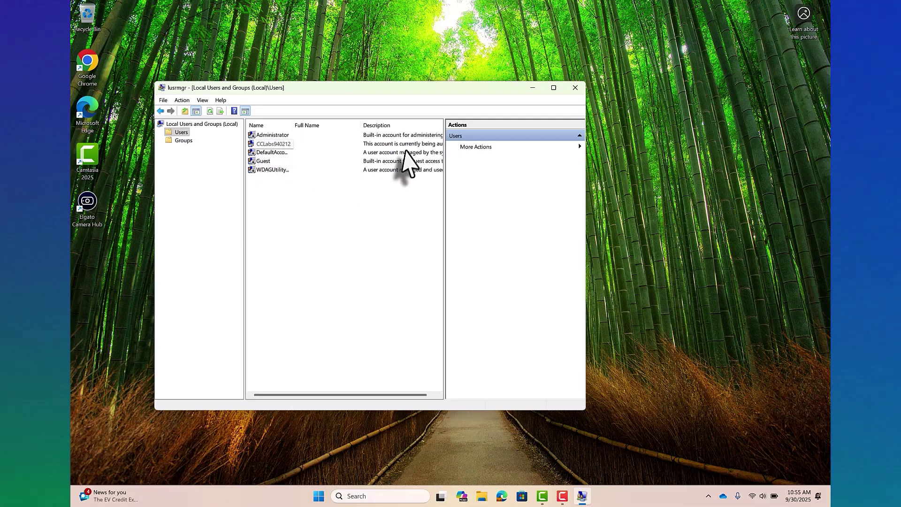
pyautogui.doubleClick(407, 145)
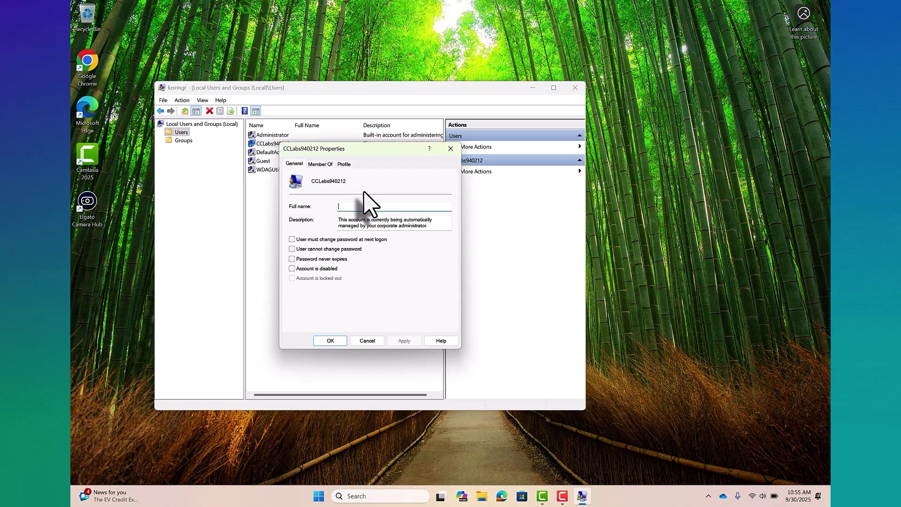
pyautogui.click(451, 148)
pyautogui.click(279, 146)
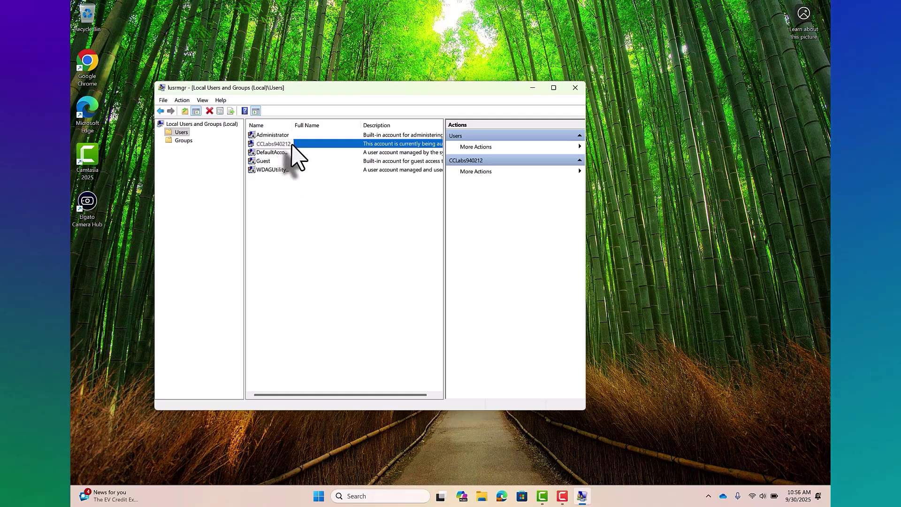
pyautogui.click(274, 136)
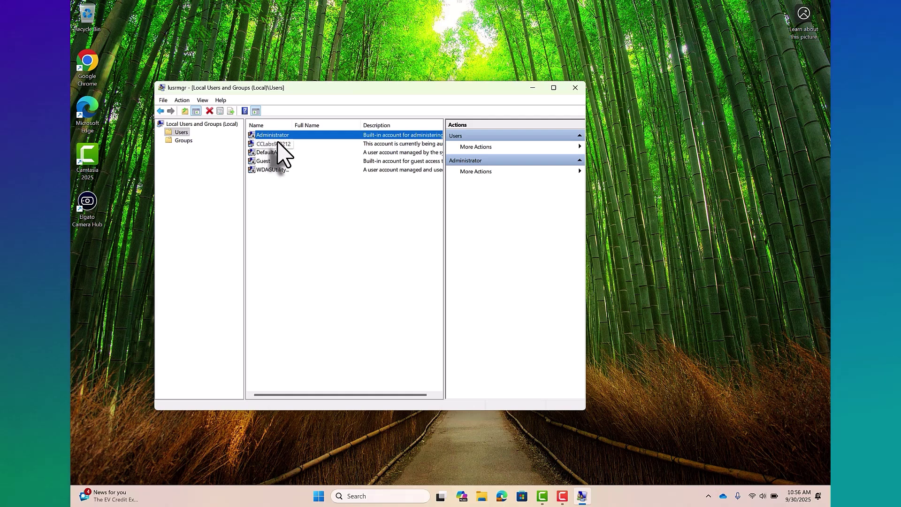
pyautogui.click(279, 143)
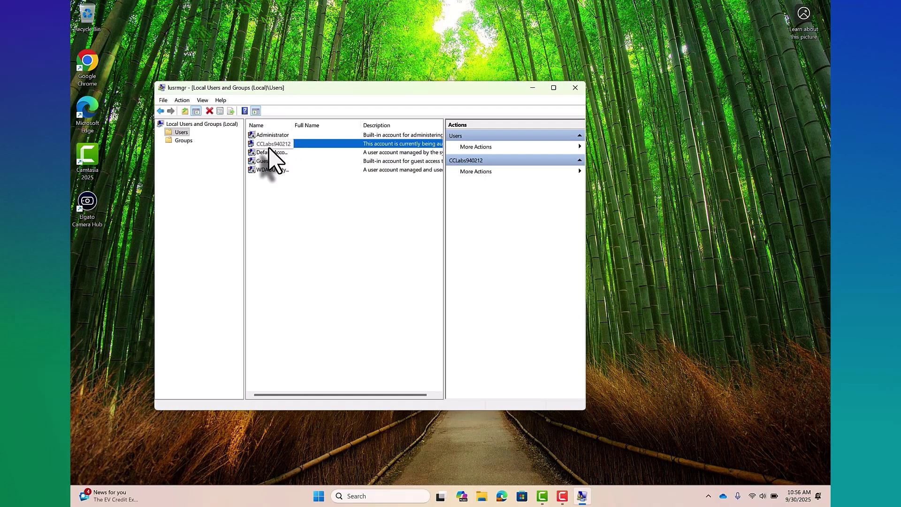
pyautogui.click(288, 219)
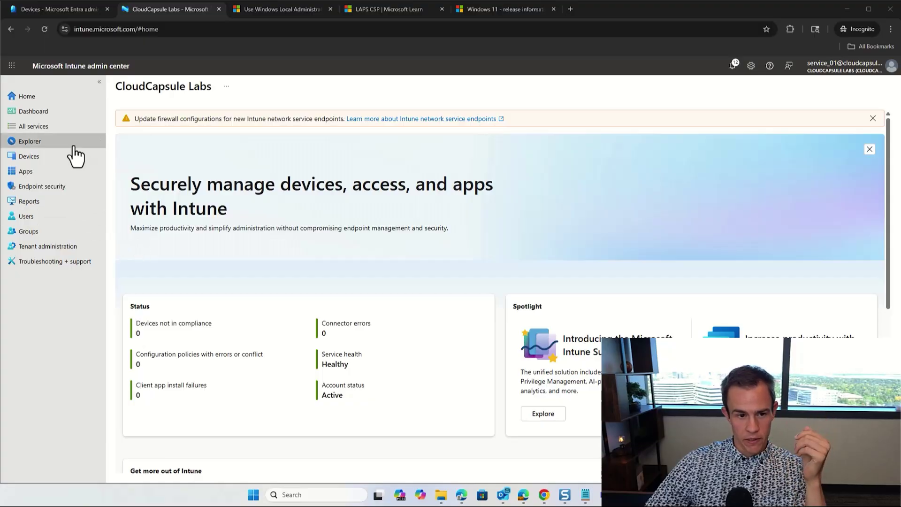
# - Go to the enrolled Windows PC's Local admin password page under Devices > Windows
pyautogui.click(73, 156)
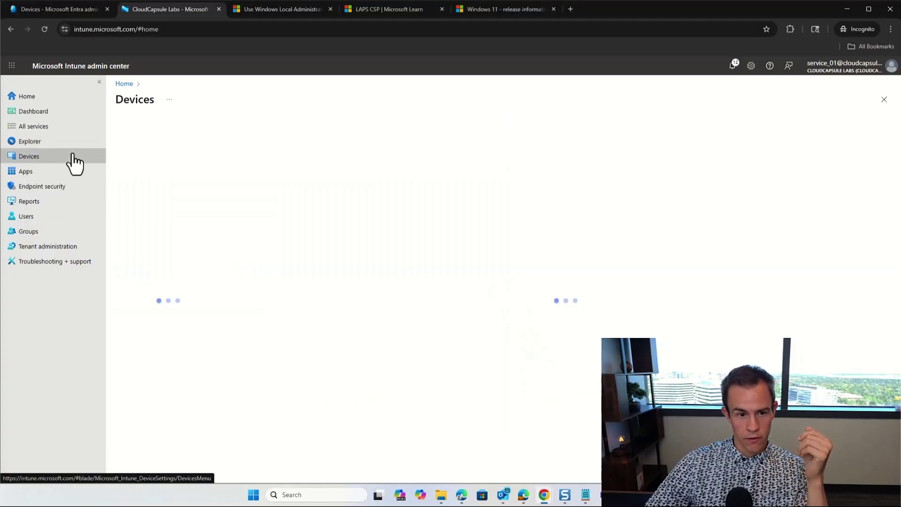
pyautogui.click(142, 220)
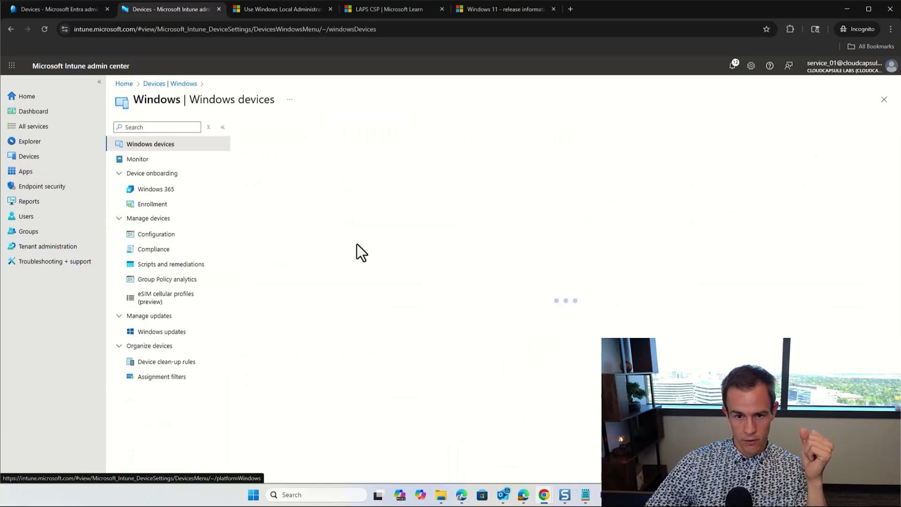
pyautogui.click(256, 205)
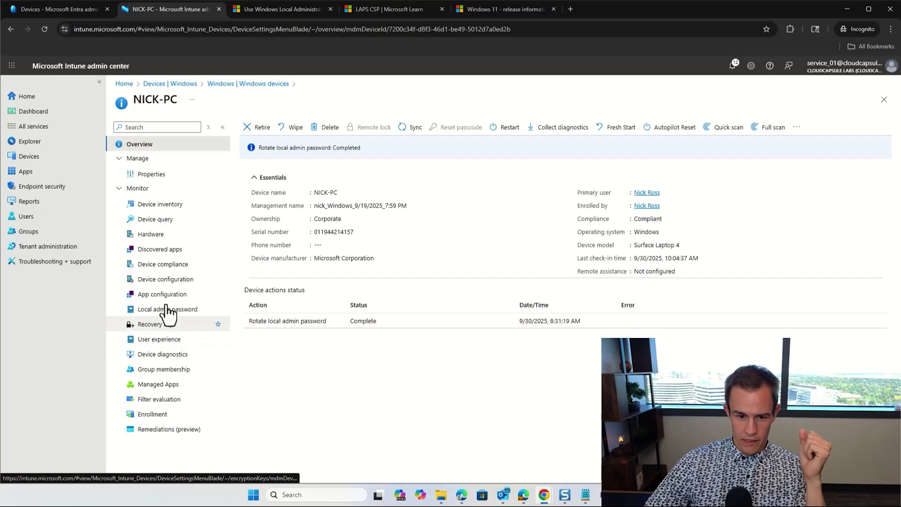
pyautogui.click(168, 312)
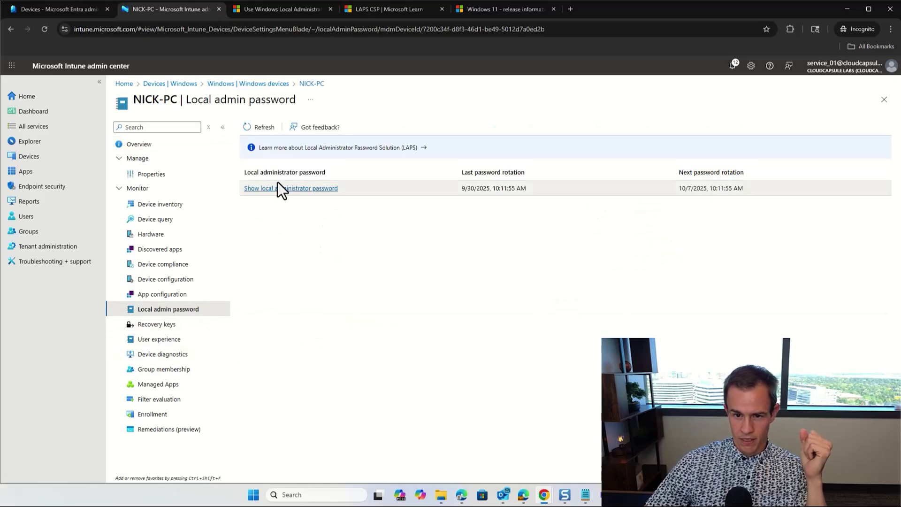
# - Reveal and review the managed CCLabs account's password, then return to the device overview
pyautogui.click(267, 189)
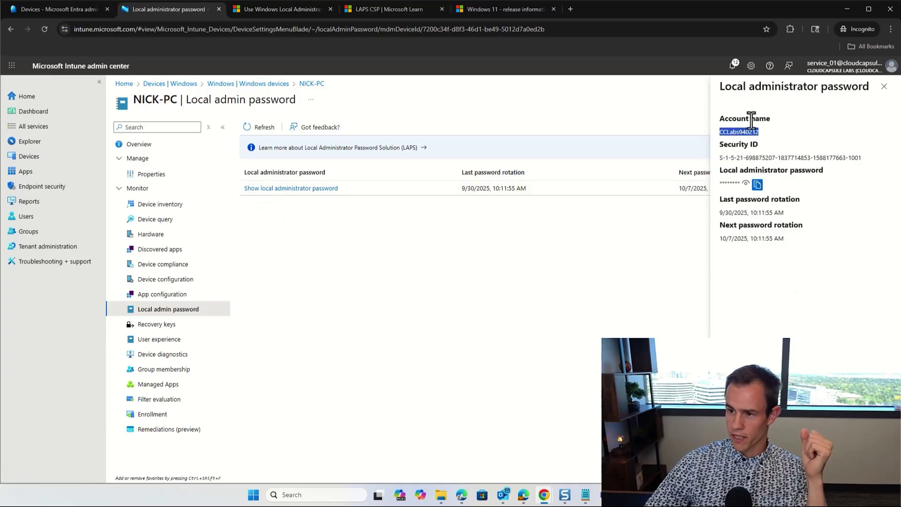
pyautogui.moveTo(739, 132); pyautogui.dragTo(759, 131)
pyautogui.click(746, 183)
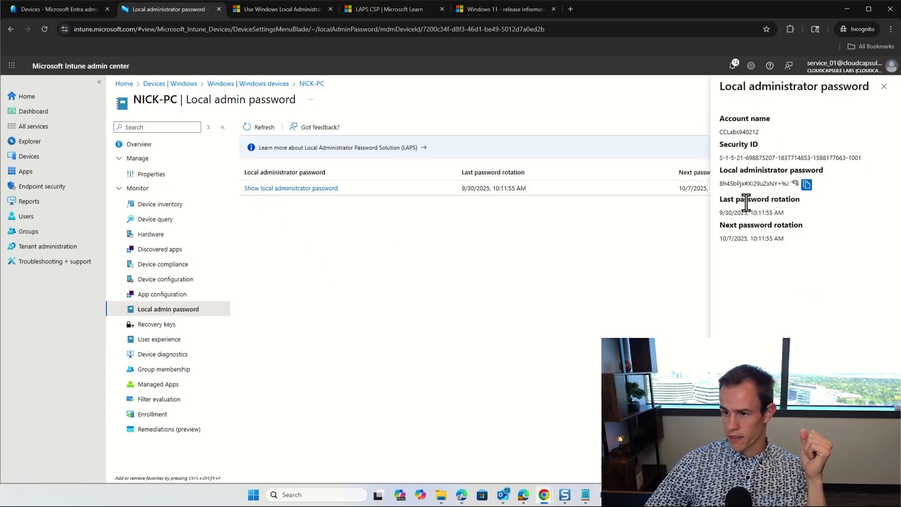
pyautogui.moveTo(720, 184); pyautogui.dragTo(789, 181)
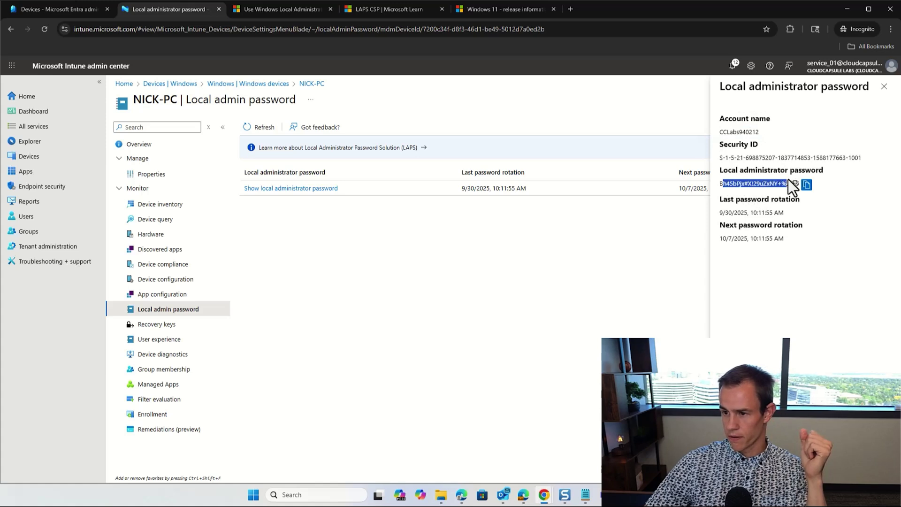
pyautogui.click(793, 208)
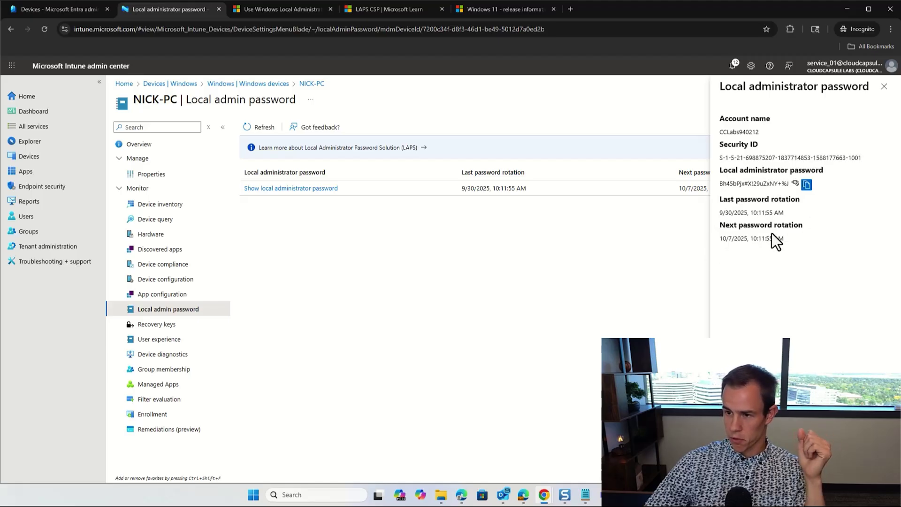
pyautogui.moveTo(765, 132); pyautogui.dragTo(716, 132)
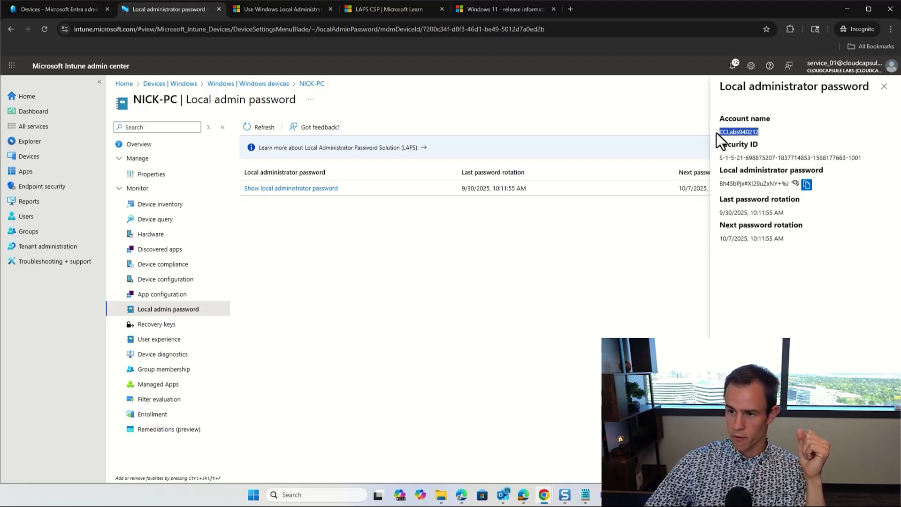
pyautogui.click(590, 292)
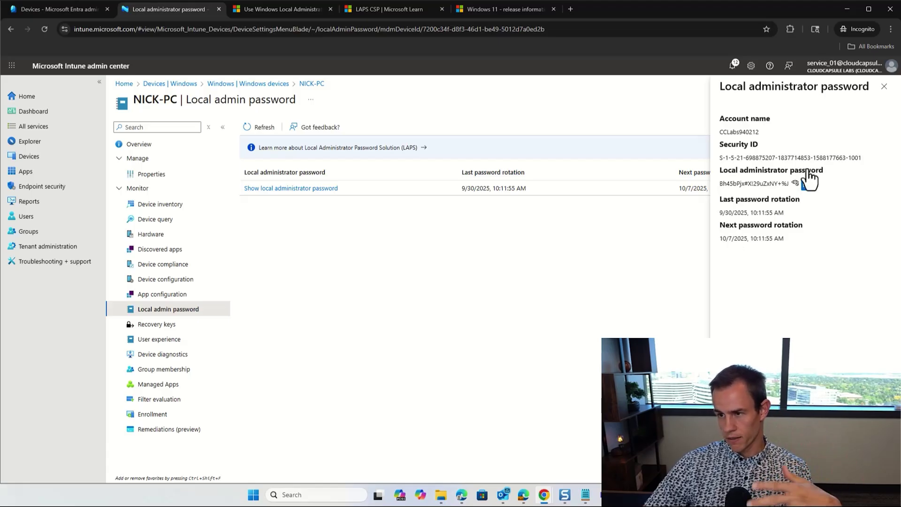
pyautogui.click(884, 87)
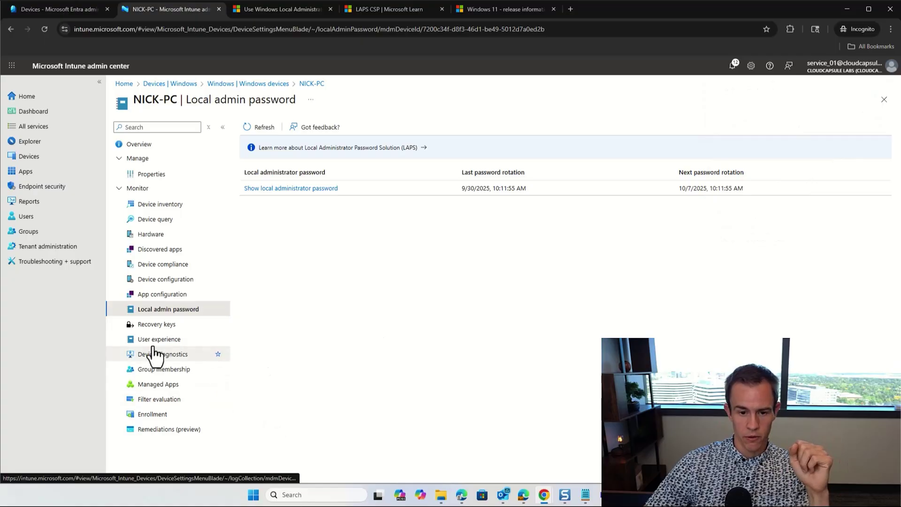
pyautogui.click(167, 147)
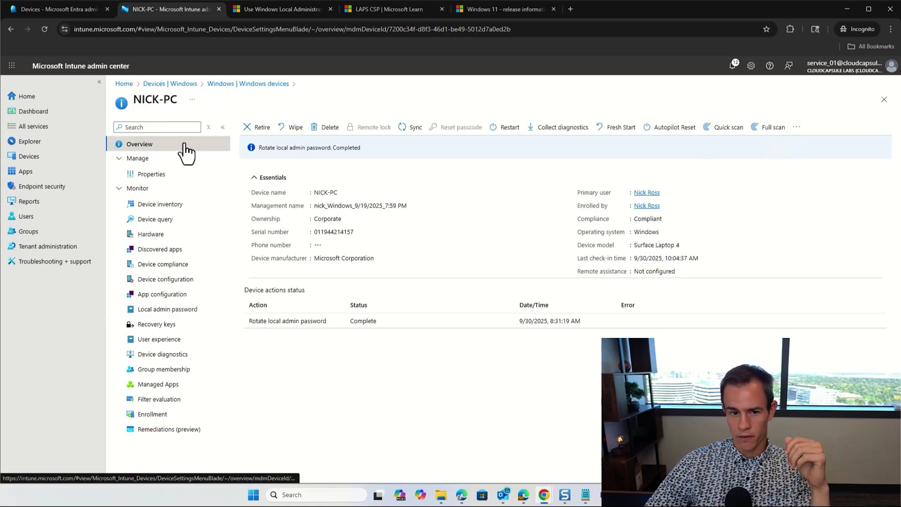
# - Check the device actions menu, then reveal the local administrator password again, last rotated 9/30/2025 10:11:55 AM
pyautogui.click(798, 128)
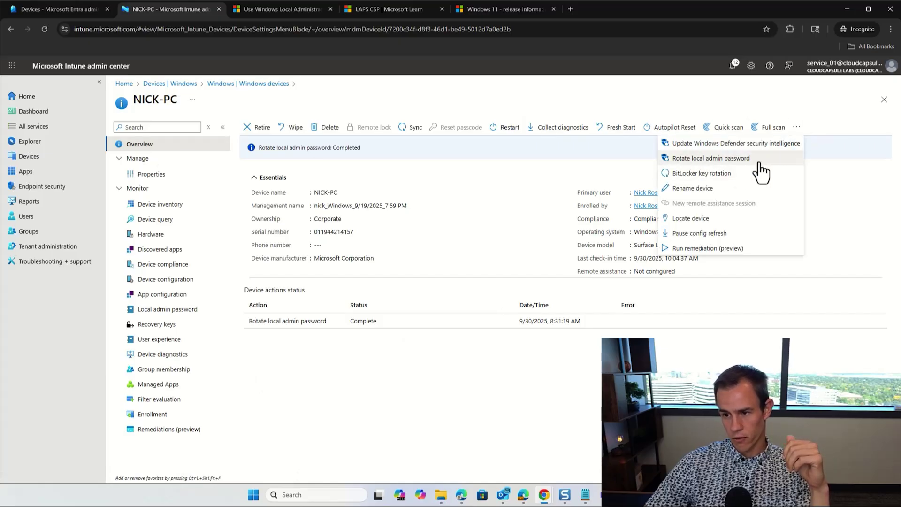
pyautogui.click(282, 329)
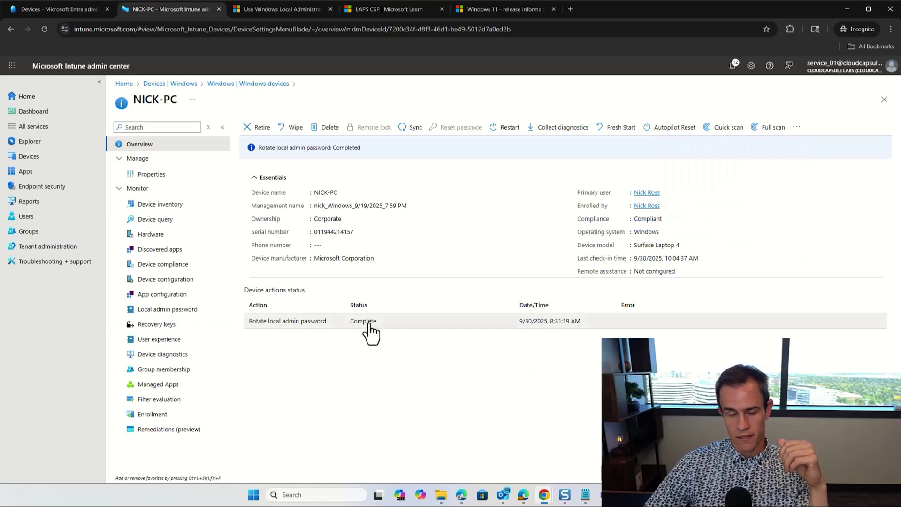
pyautogui.click(160, 310)
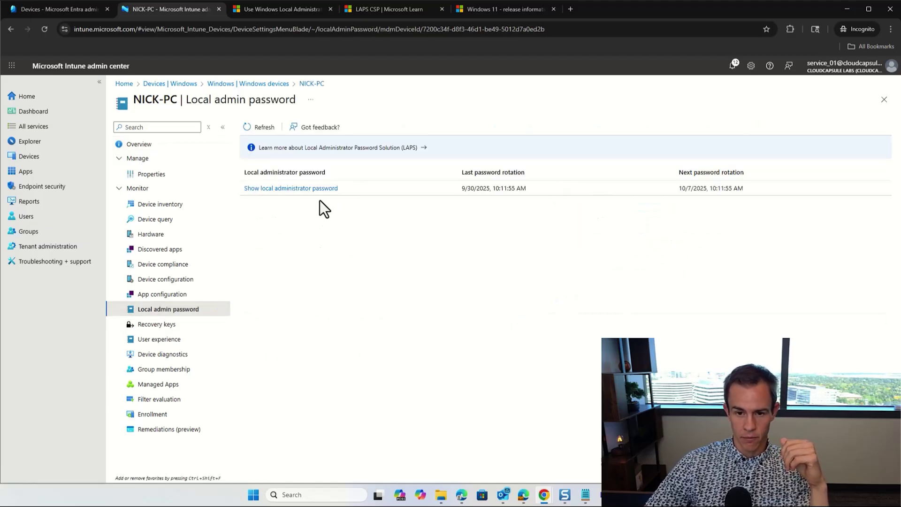
pyautogui.click(301, 189)
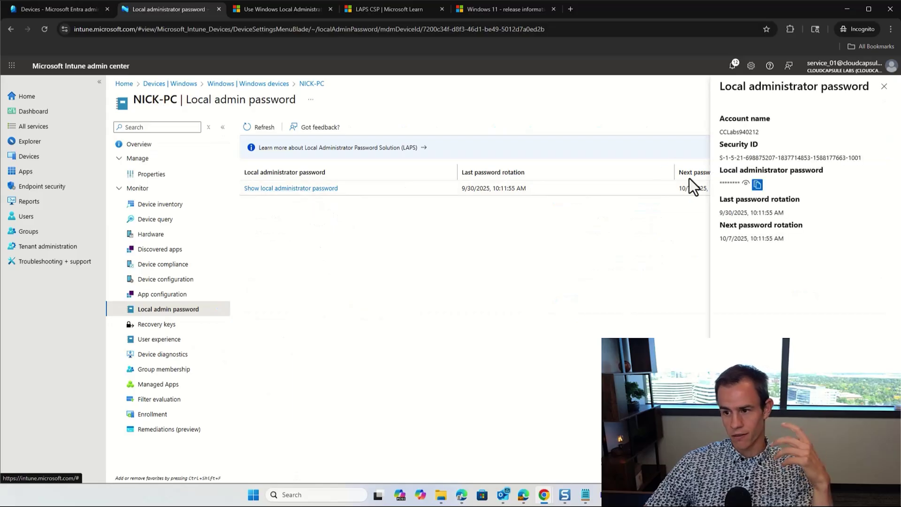
pyautogui.click(746, 183)
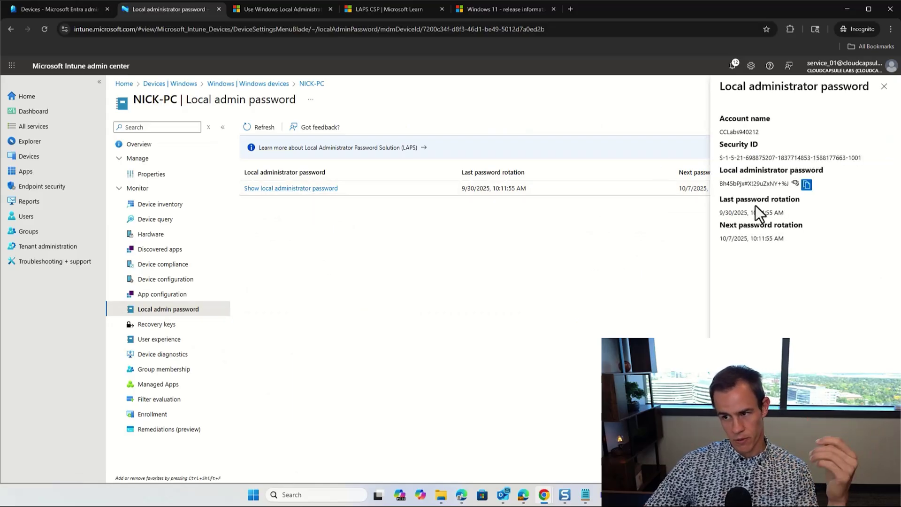